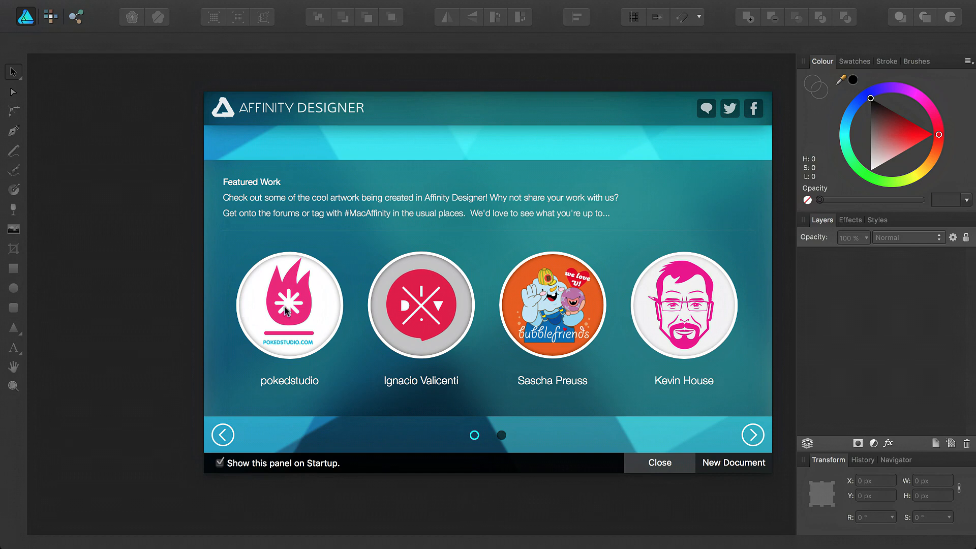
# Open the Castle Under Glass sample artwork from the fourth featured artist's page on the welcome screen
pyautogui.click(696, 325)
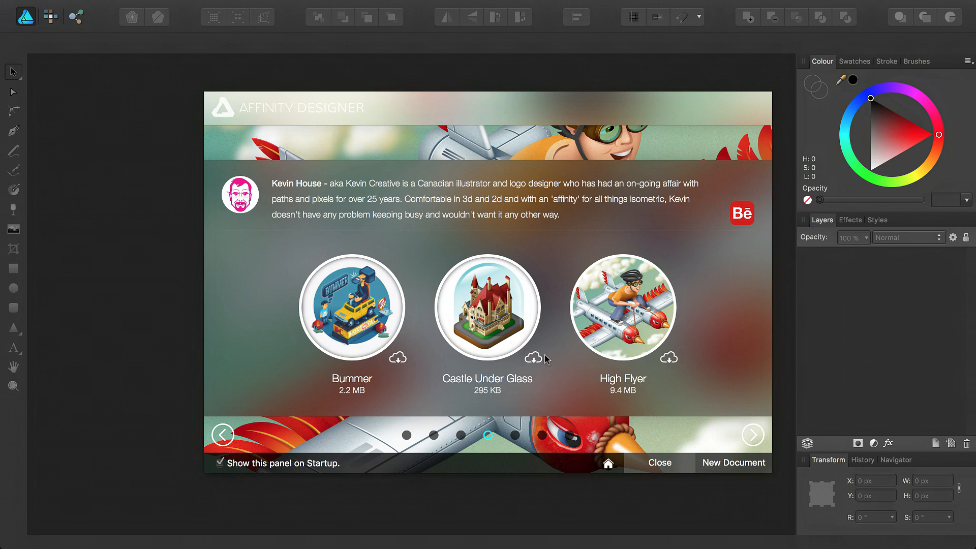
pyautogui.click(488, 326)
pyautogui.click(497, 320)
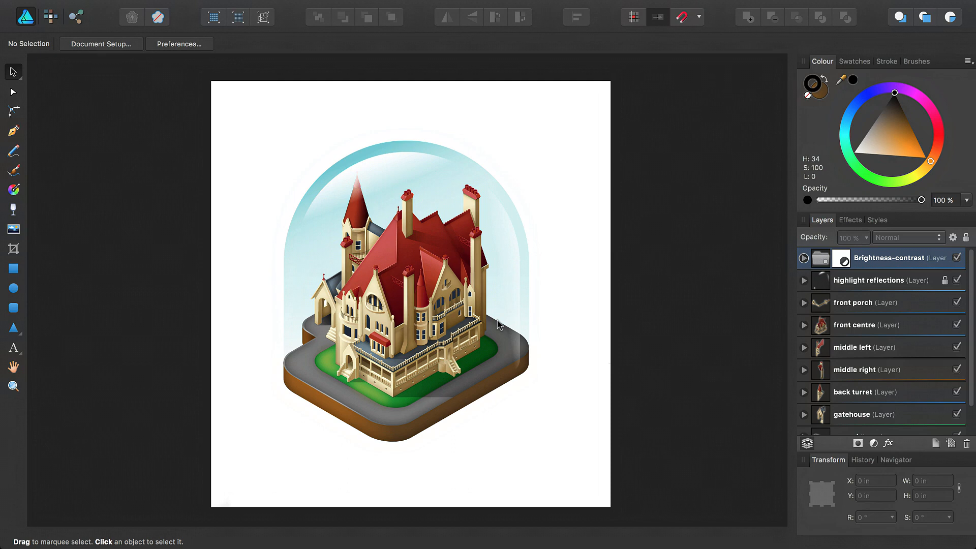
# Start a new document and choose the Print (Press-Ready) document type
pyautogui.click(385, 7)
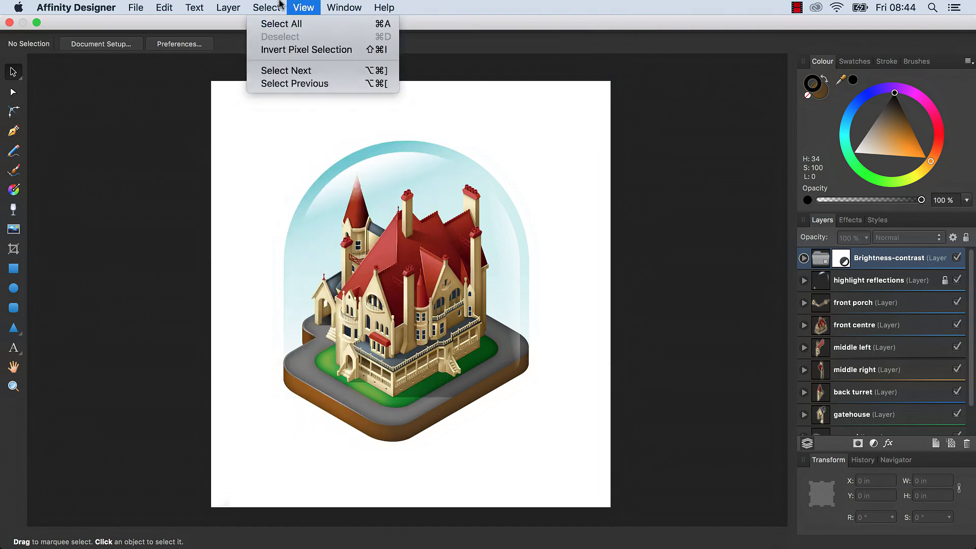
pyautogui.moveTo(147, 8)
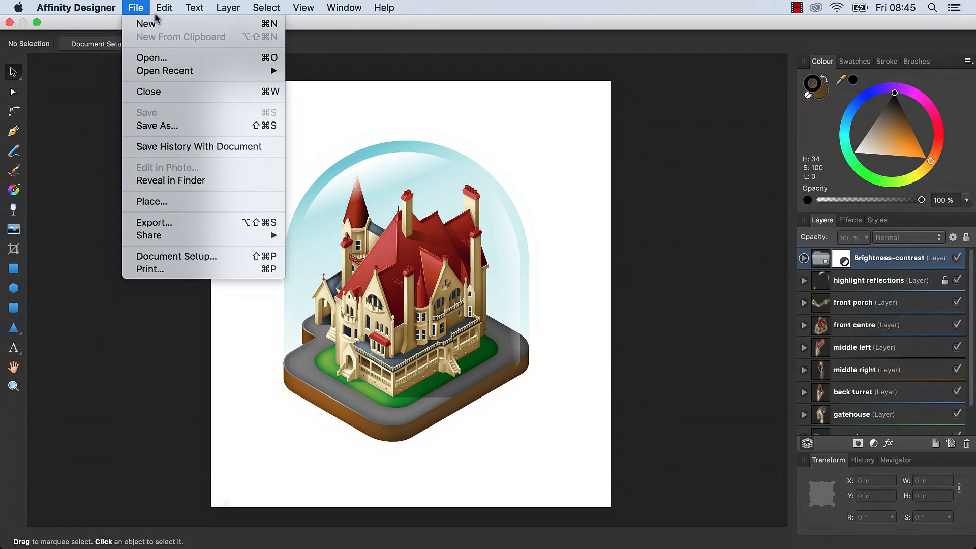
pyautogui.moveTo(377, 15)
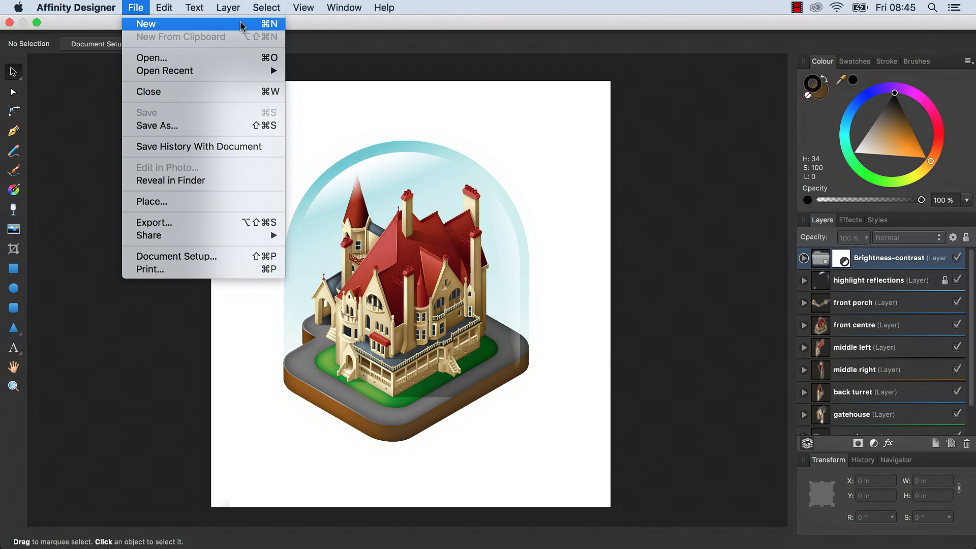
pyautogui.click(224, 24)
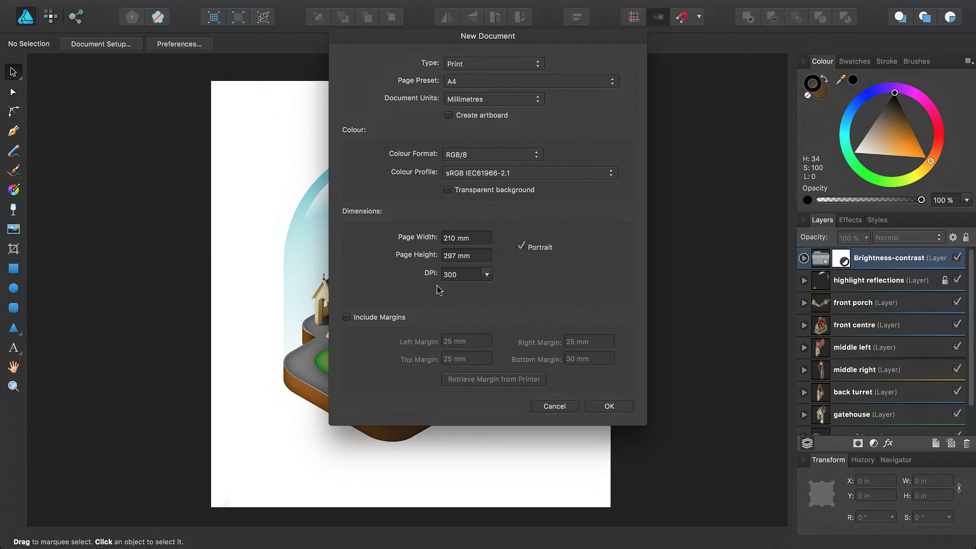
pyautogui.click(506, 70)
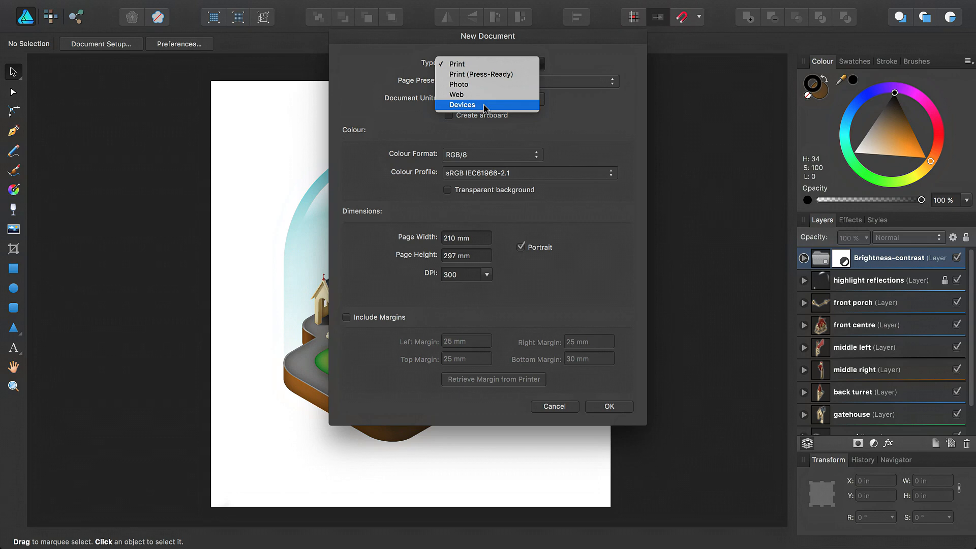
pyautogui.click(505, 75)
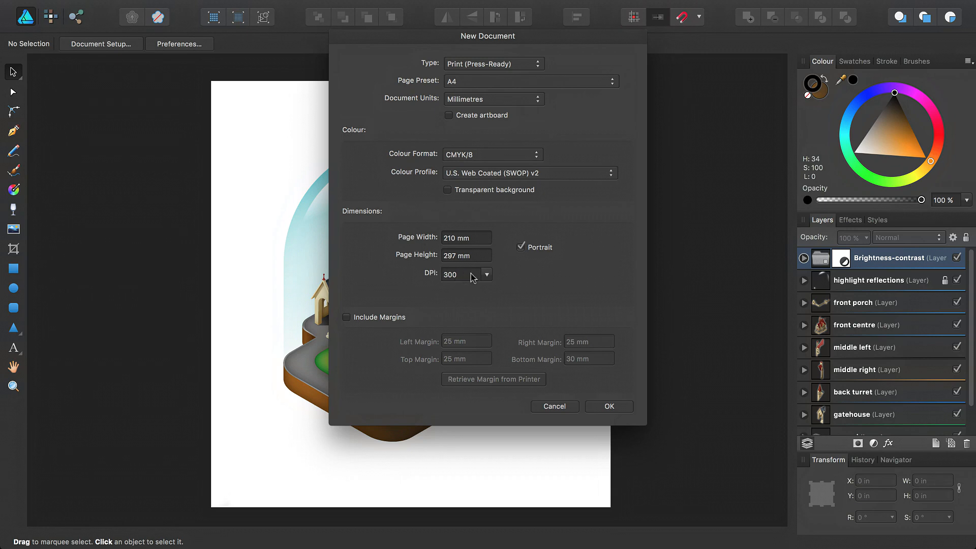
# Set the page size to 168 mm wide by 260 mm high and create the document
pyautogui.click(473, 243)
pyautogui.write('168')
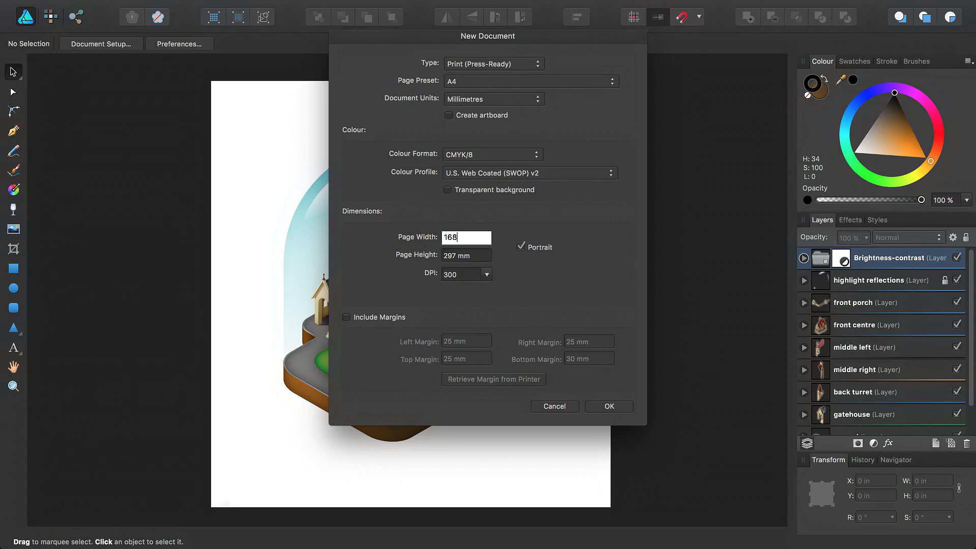
pyautogui.press('Return')
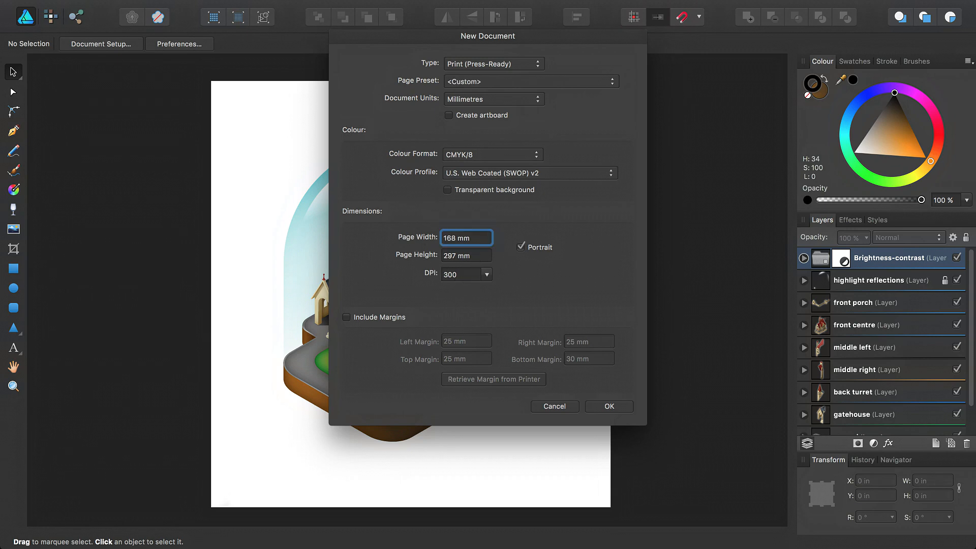
pyautogui.moveTo(477, 257); pyautogui.dragTo(440, 257)
pyautogui.write('260')
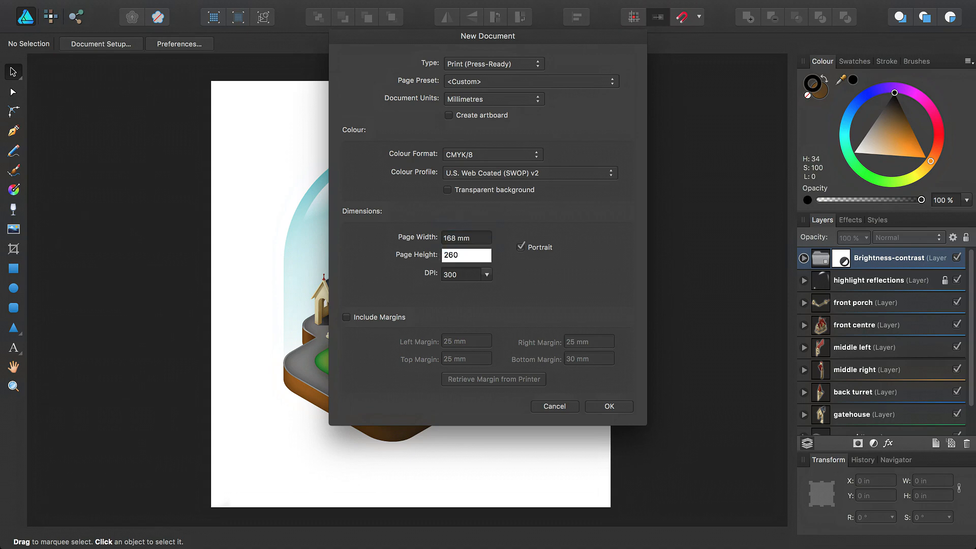
pyautogui.press('Return')
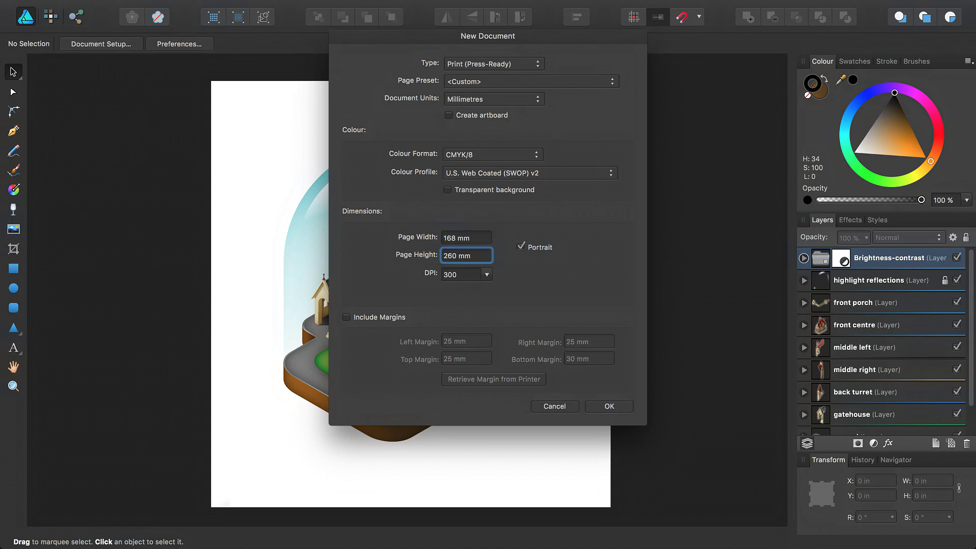
pyautogui.click(609, 407)
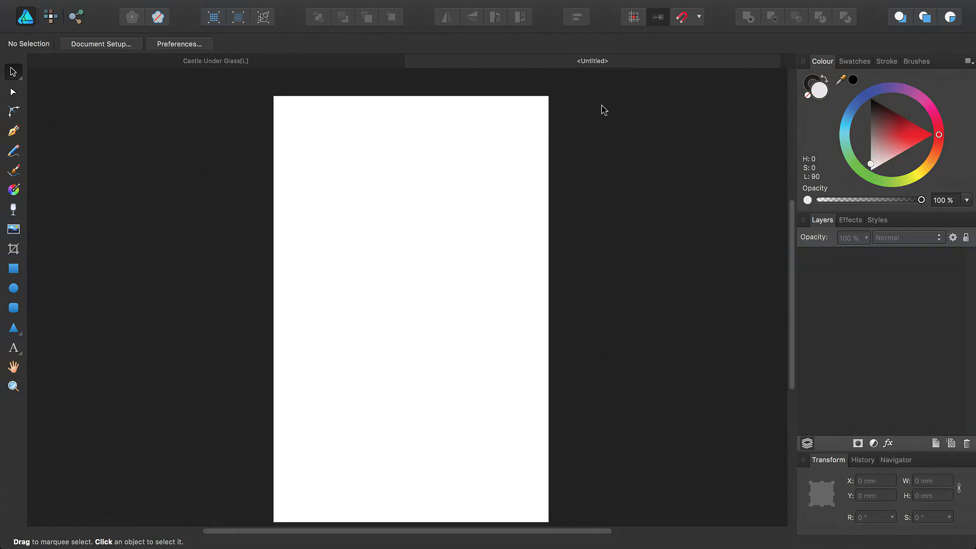
# View the open Castle Under Glass document and return to the blank untitled document
pyautogui.click(220, 62)
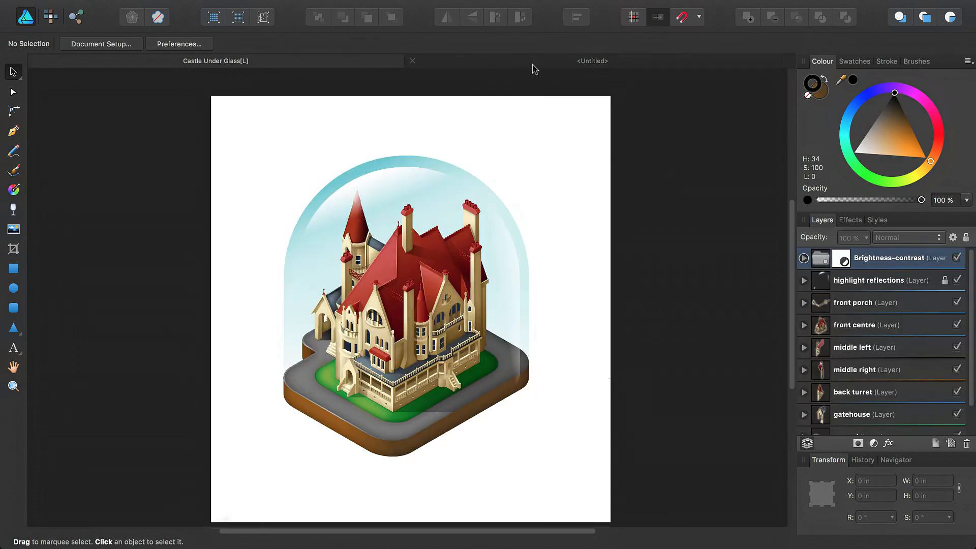
pyautogui.click(582, 63)
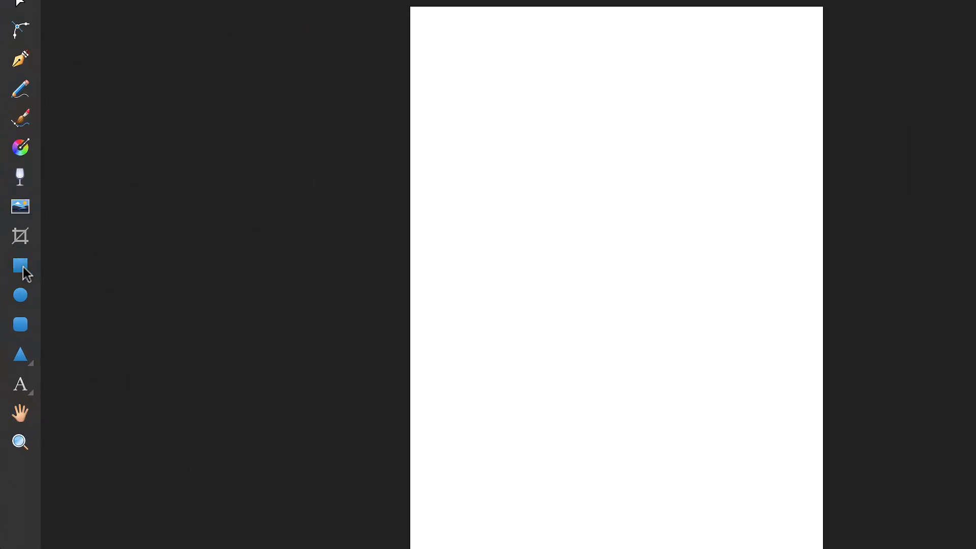
# Draw a rectangle about 184 × 287 mm covering the whole page and fill it with CMYK 0, 0, 0, 100
pyautogui.click(23, 269)
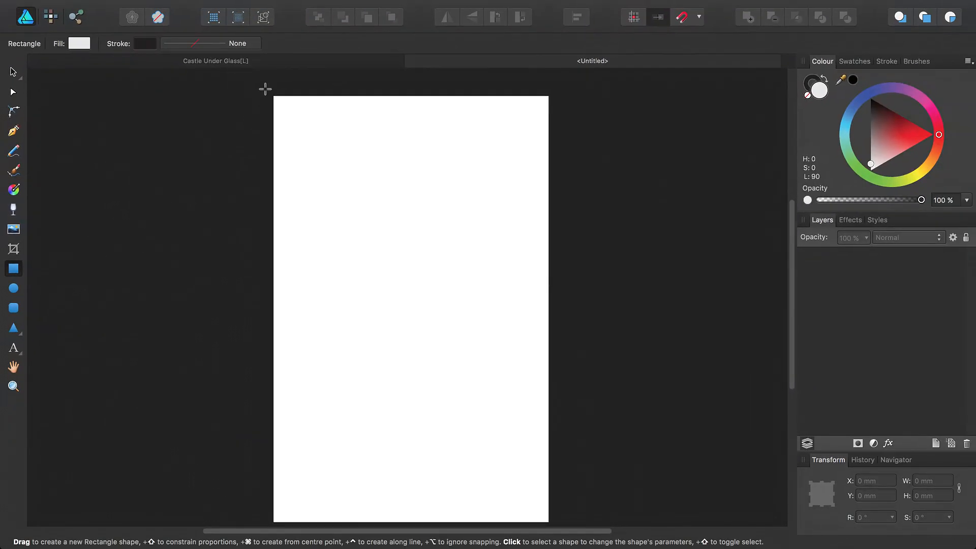
pyautogui.moveTo(271, 93); pyautogui.dragTo(566, 521)
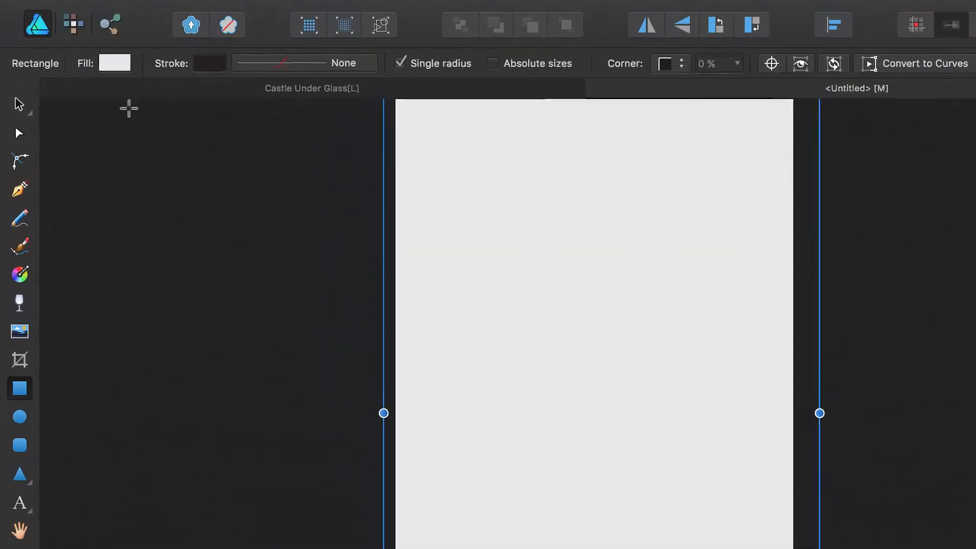
pyautogui.click(121, 69)
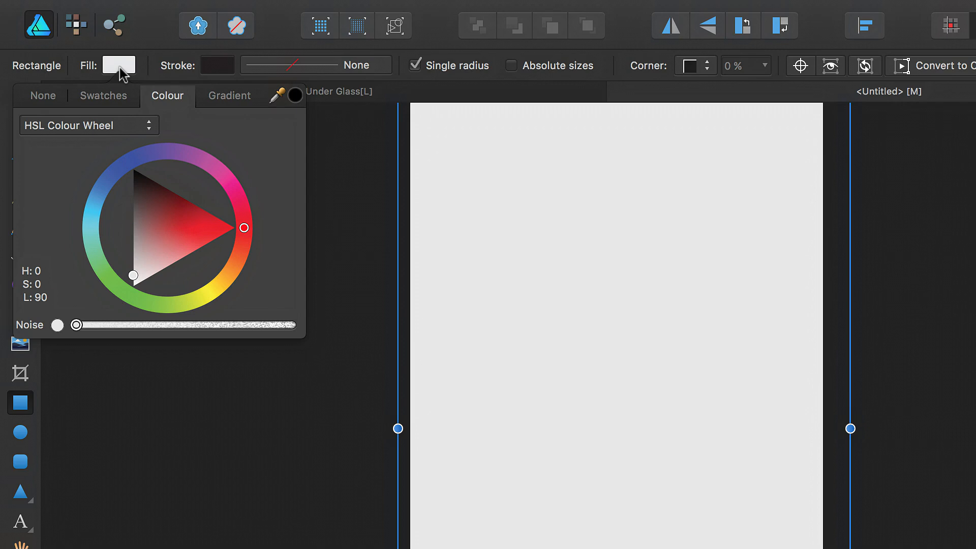
pyautogui.click(108, 126)
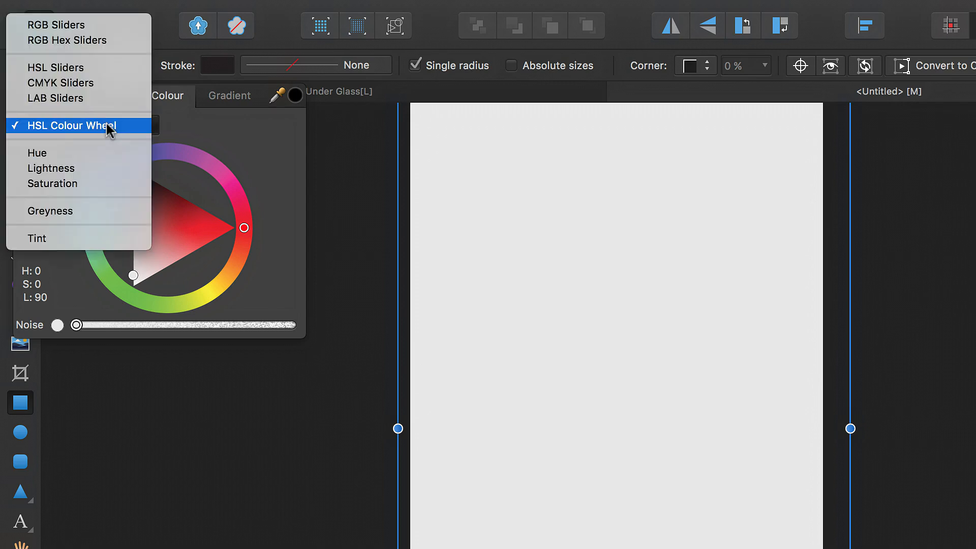
pyautogui.click(49, 84)
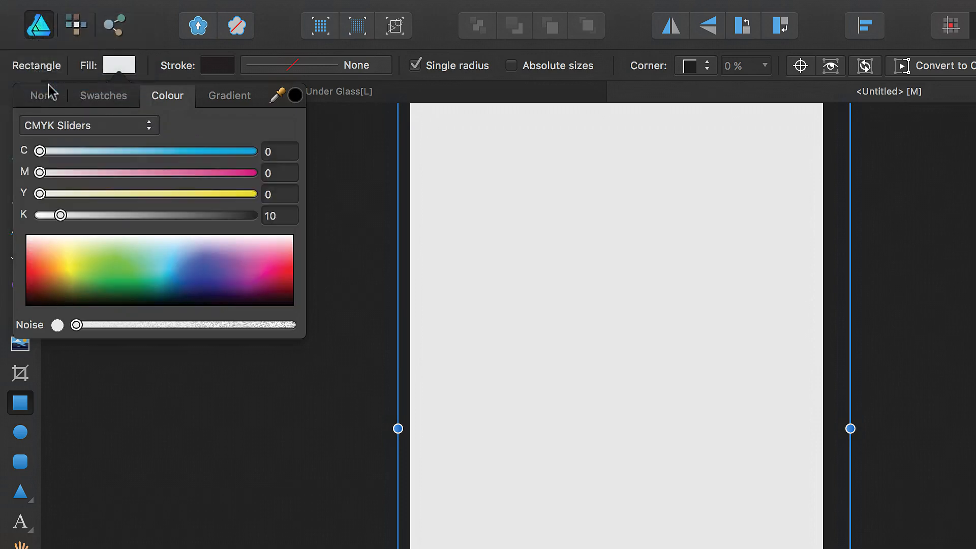
pyautogui.moveTo(60, 216); pyautogui.dragTo(268, 229)
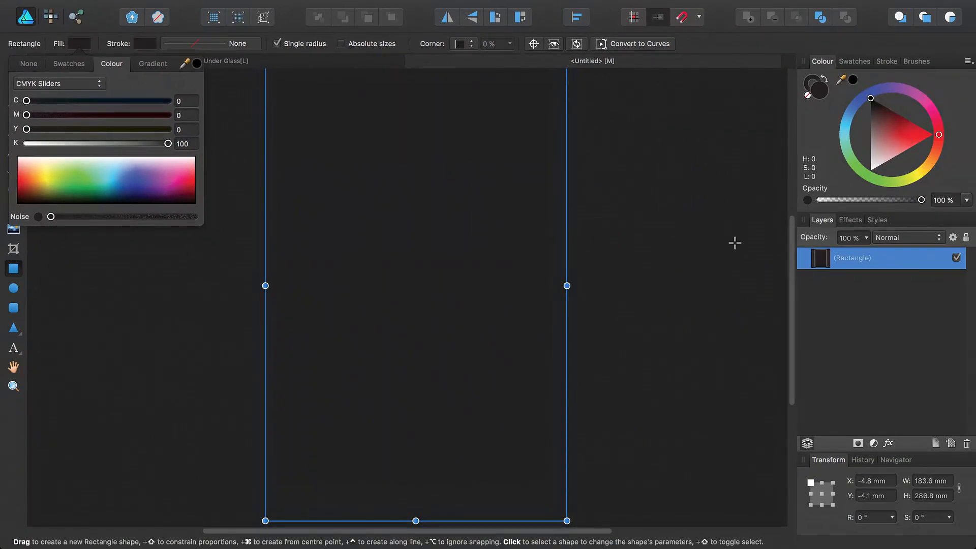
# Lock the black background rectangle's layer
pyautogui.click(874, 261)
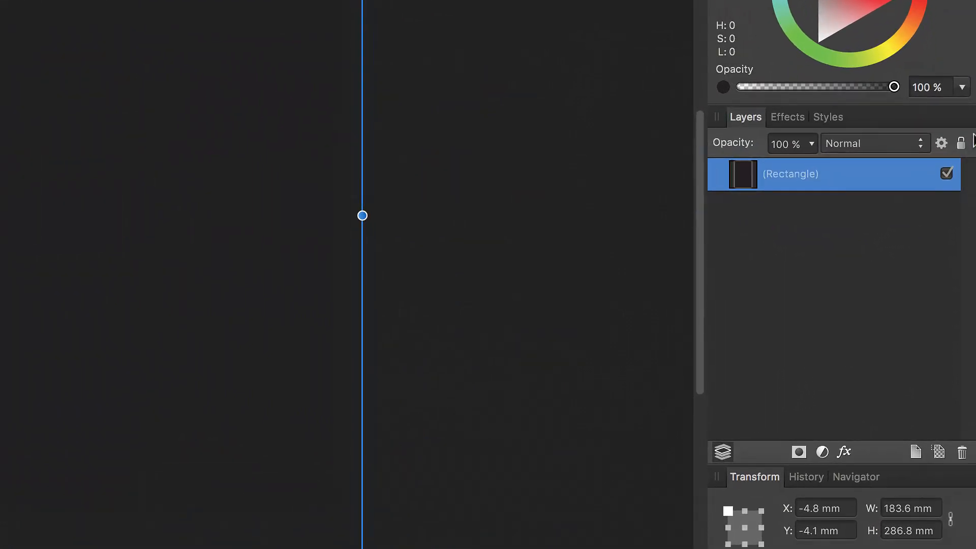
pyautogui.click(962, 144)
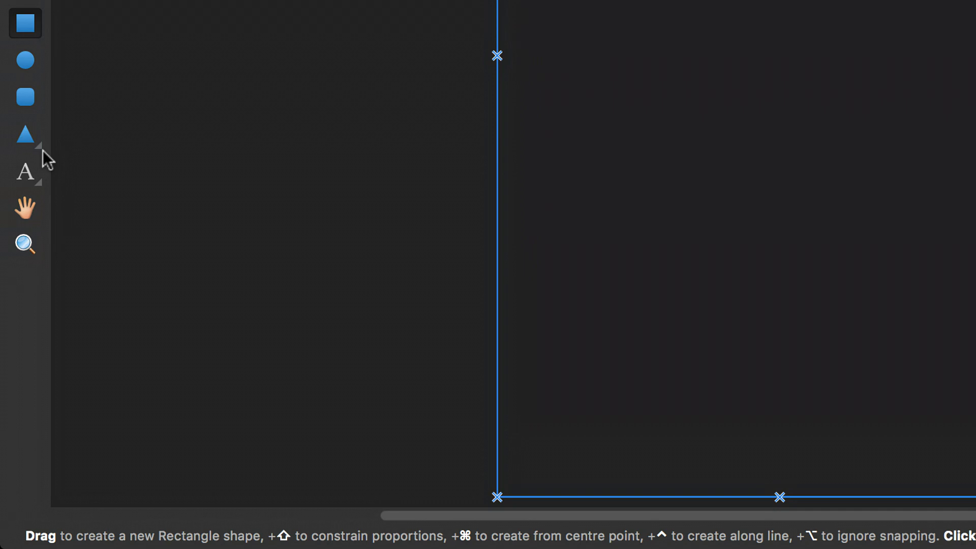
# Draw a narrow tear shape about 25 × 155 mm on the page and fill it red with H 0, S 76, L 45
pyautogui.click(41, 147)
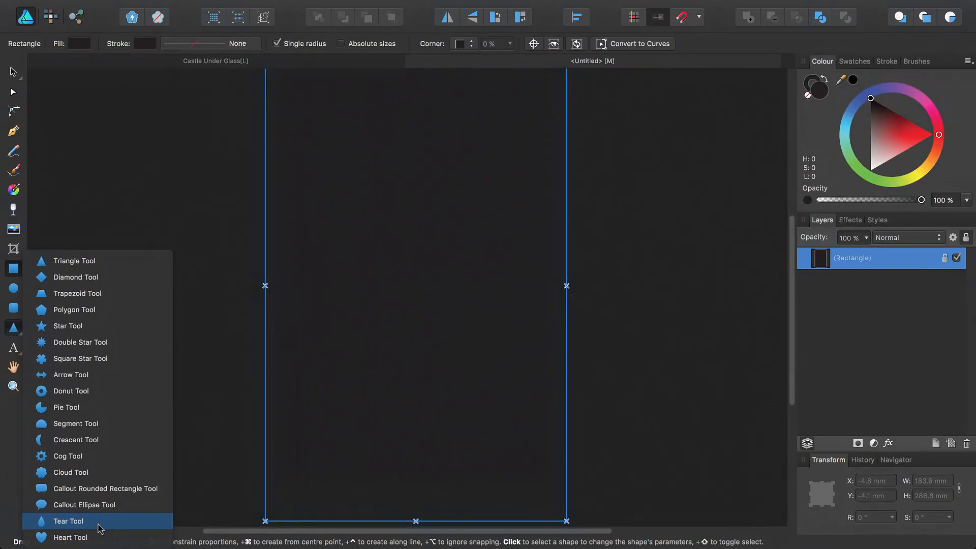
pyautogui.click(100, 529)
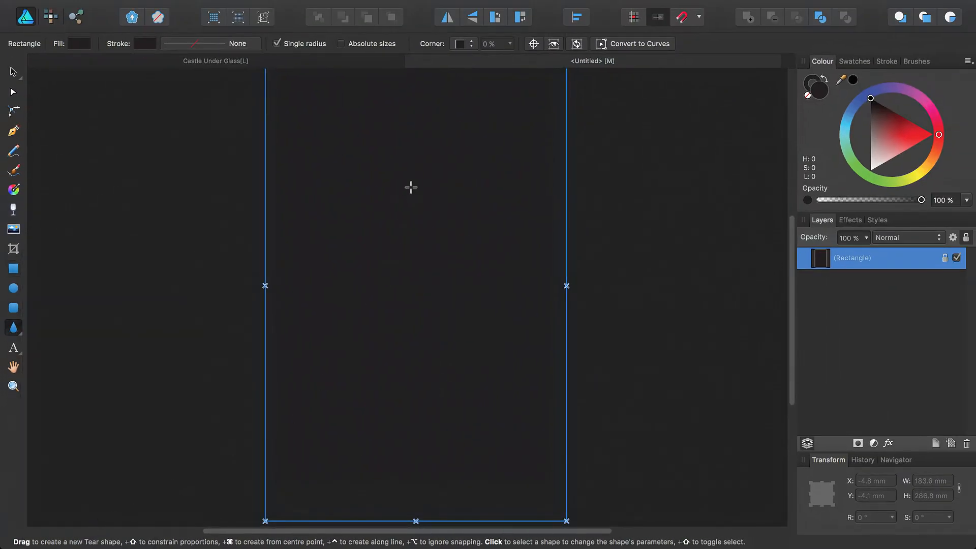
pyautogui.moveTo(434, 155); pyautogui.dragTo(474, 410)
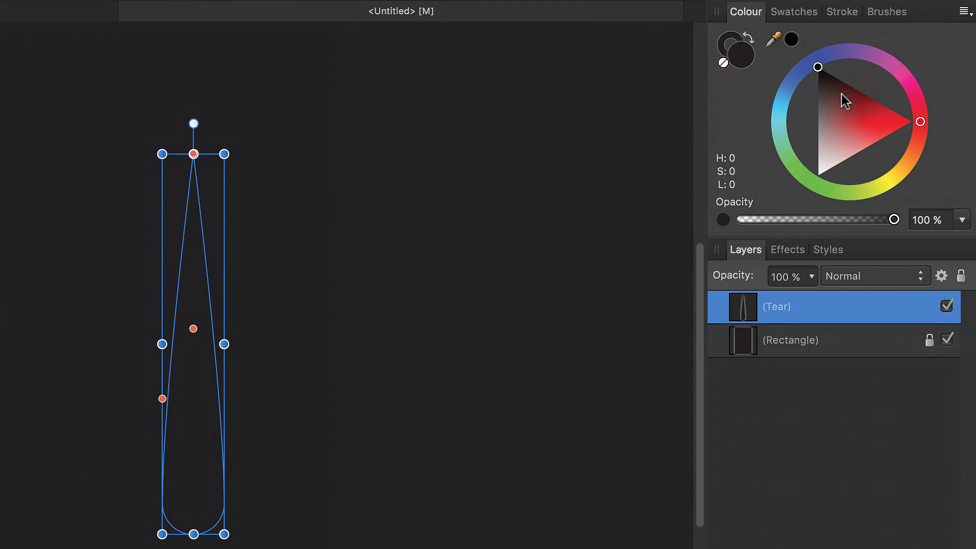
pyautogui.moveTo(867, 112); pyautogui.dragTo(885, 120)
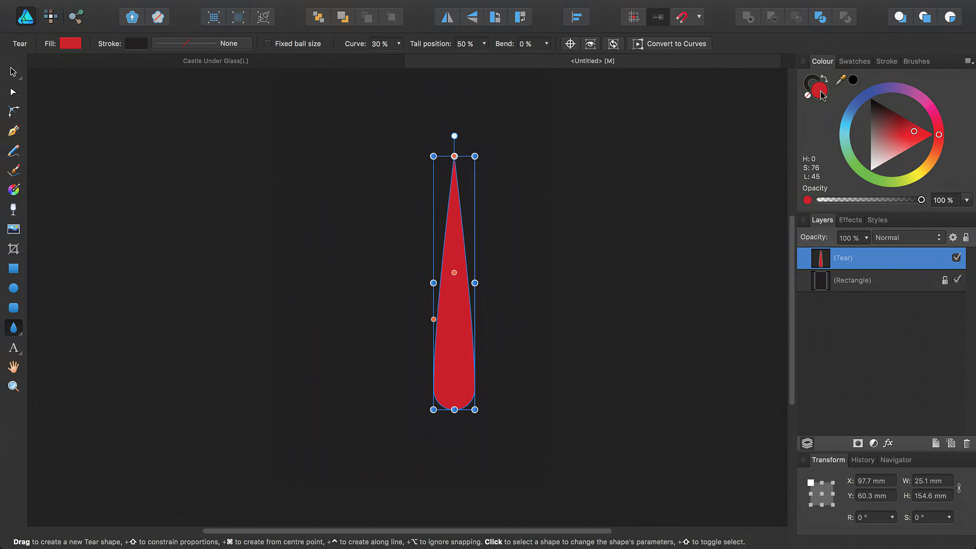
pyautogui.click(814, 82)
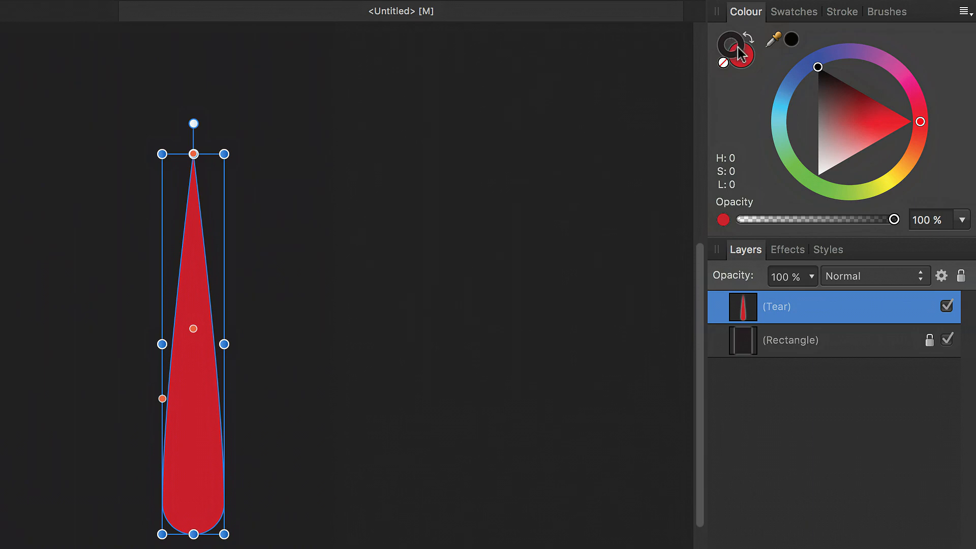
pyautogui.click(744, 65)
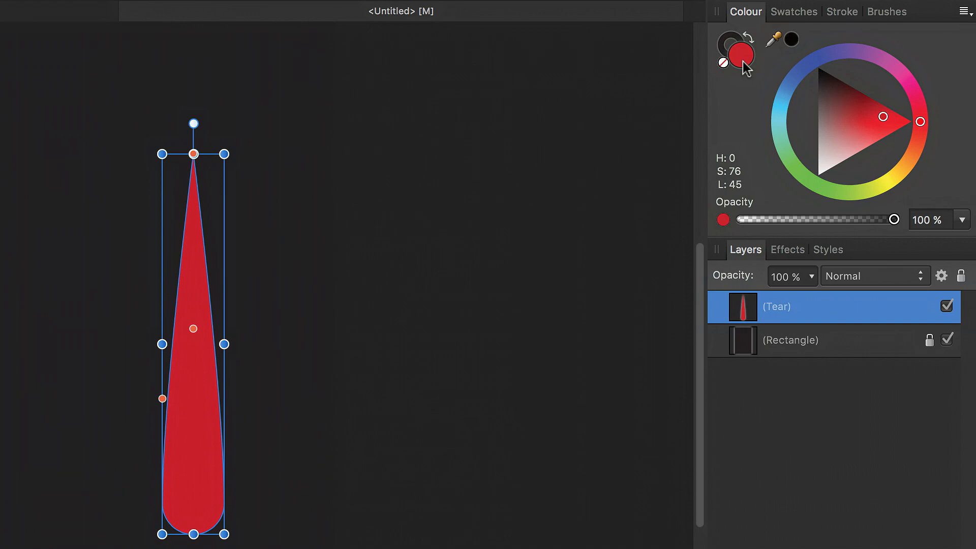
# Try reshaping the tear with a 100% bend, a 3% tail position and a 55% curve
pyautogui.press('Tab')
pyautogui.moveTo(468, 274); pyautogui.dragTo(525, 271)
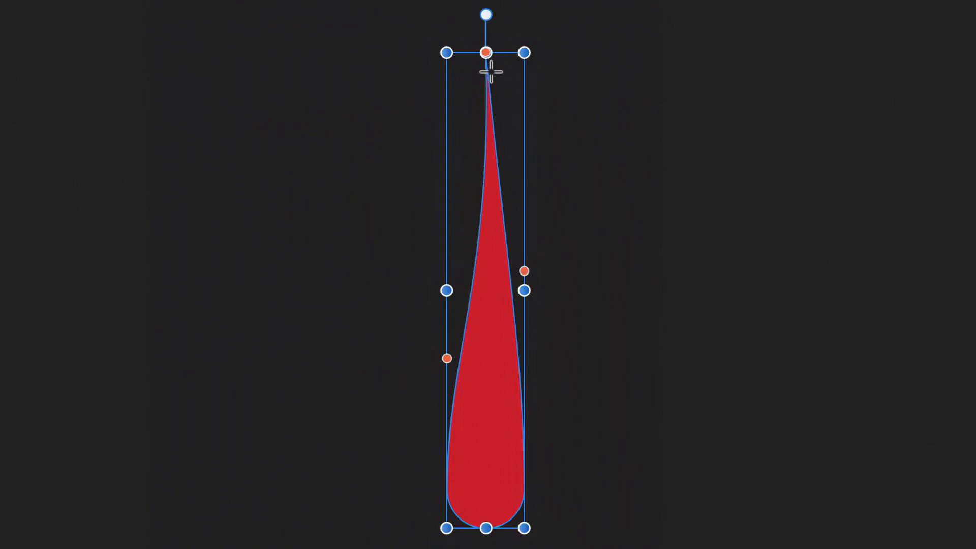
pyautogui.moveTo(486, 52); pyautogui.dragTo(449, 52)
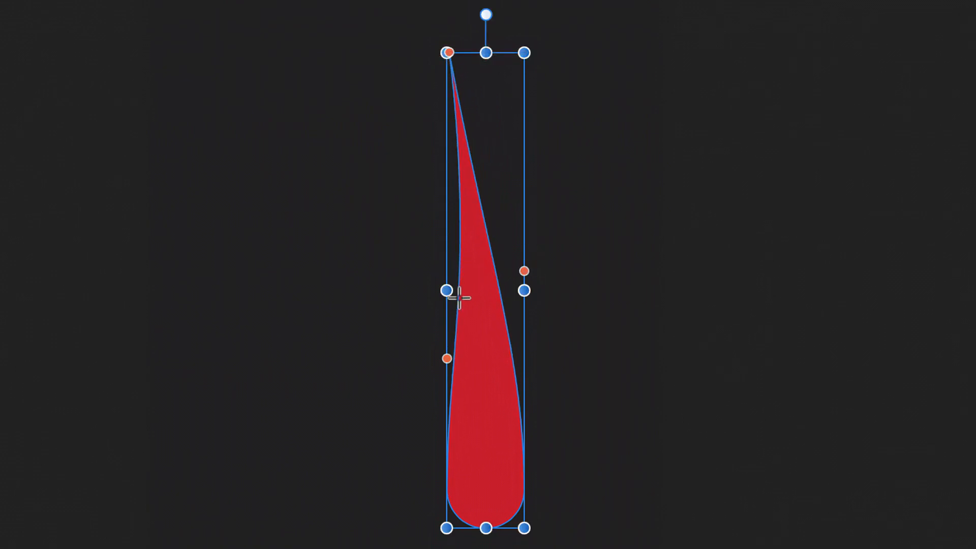
pyautogui.moveTo(447, 358); pyautogui.dragTo(447, 250)
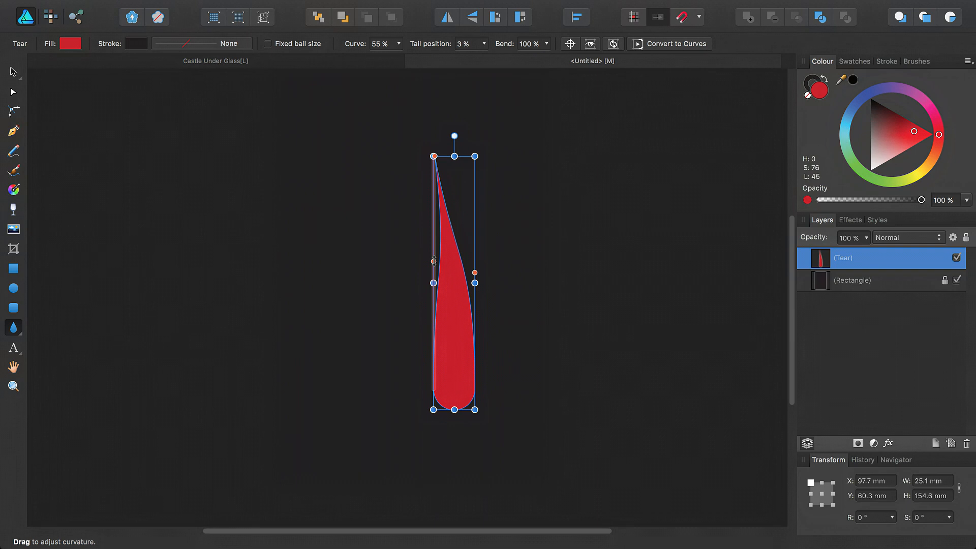
pyautogui.click(22, 336)
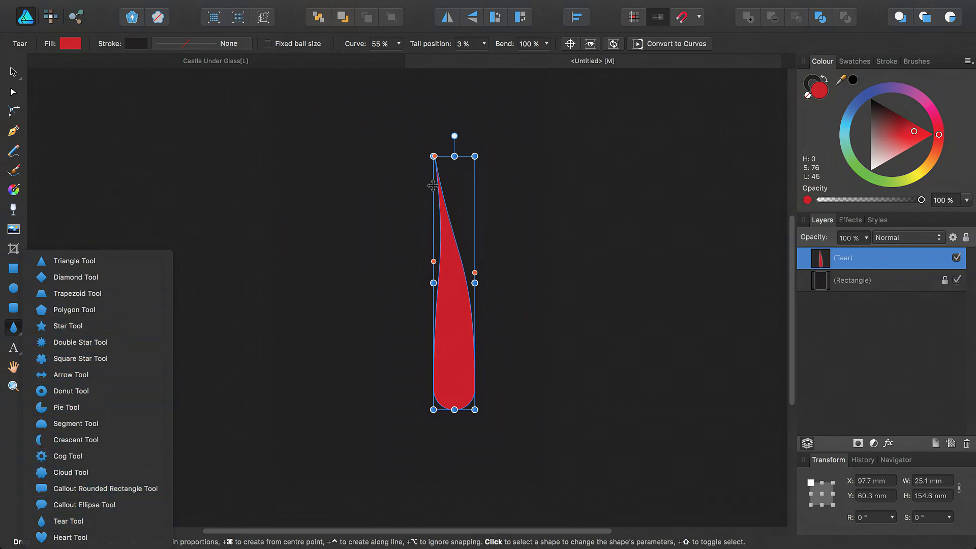
# Set the tear's tail position to 50%, its bend to 0% and its curve to 40%
pyautogui.moveTo(436, 158); pyautogui.dragTo(444, 158)
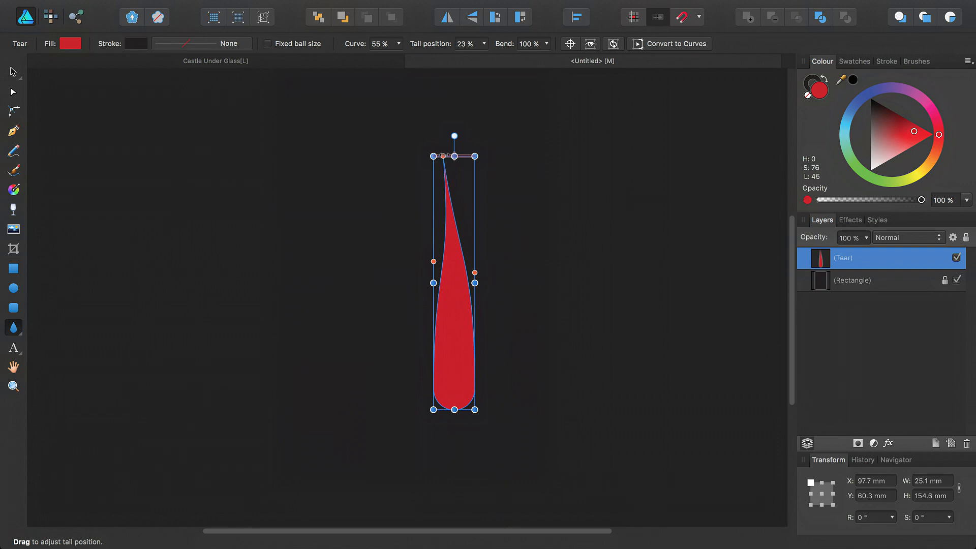
pyautogui.moveTo(444, 158); pyautogui.dragTo(454, 156)
pyautogui.moveTo(475, 273); pyautogui.dragTo(426, 297)
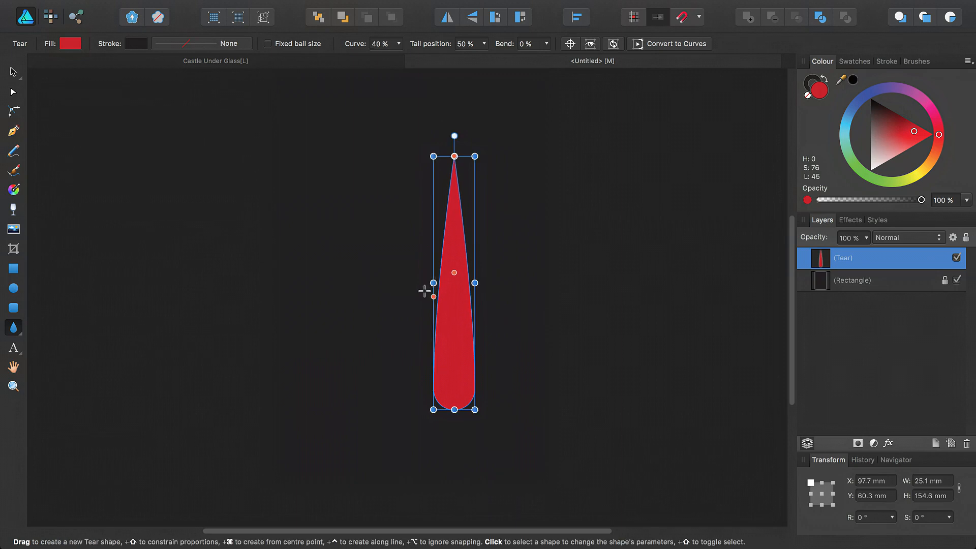
# Set the red tear's curve to 41%
pyautogui.click(12, 72)
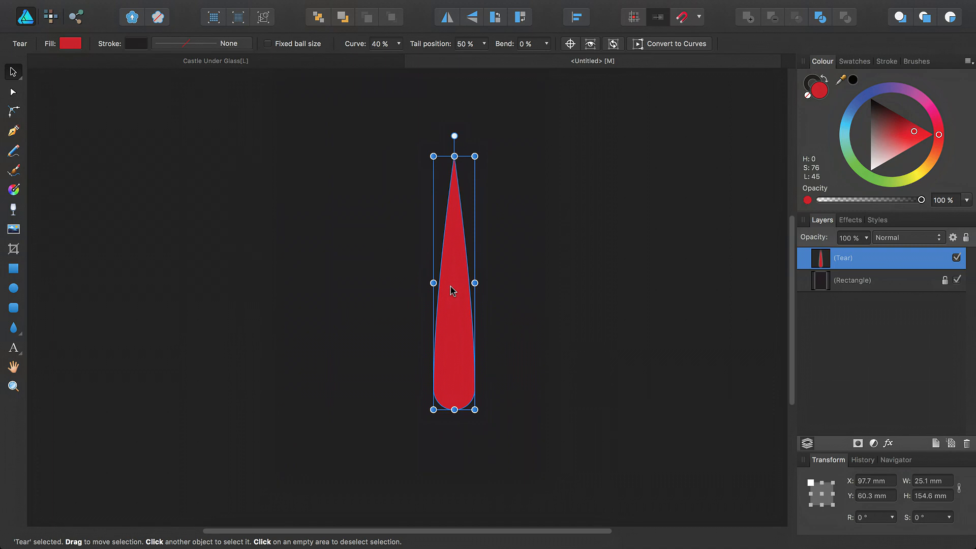
pyautogui.click(399, 45)
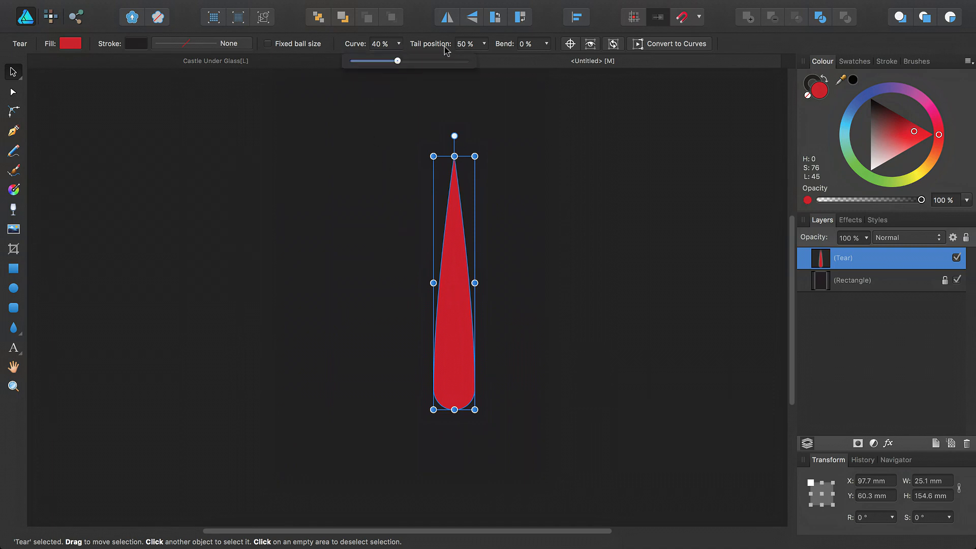
pyautogui.moveTo(399, 61)
pyautogui.mouseDown()
pyautogui.moveTo(447, 61)
pyautogui.moveTo(386, 63)
pyautogui.moveTo(399, 66)
pyautogui.mouseUp()
pyautogui.click(13, 328)
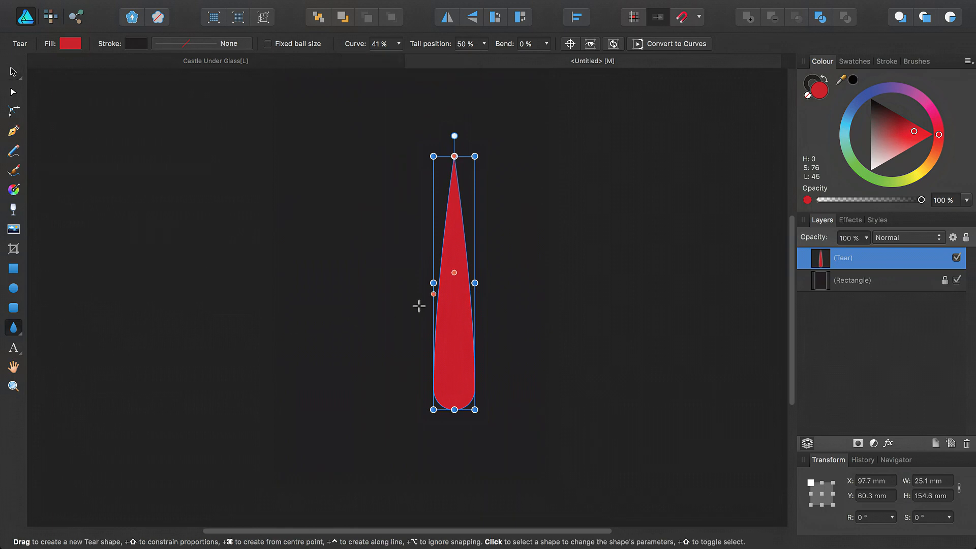
pyautogui.click(13, 92)
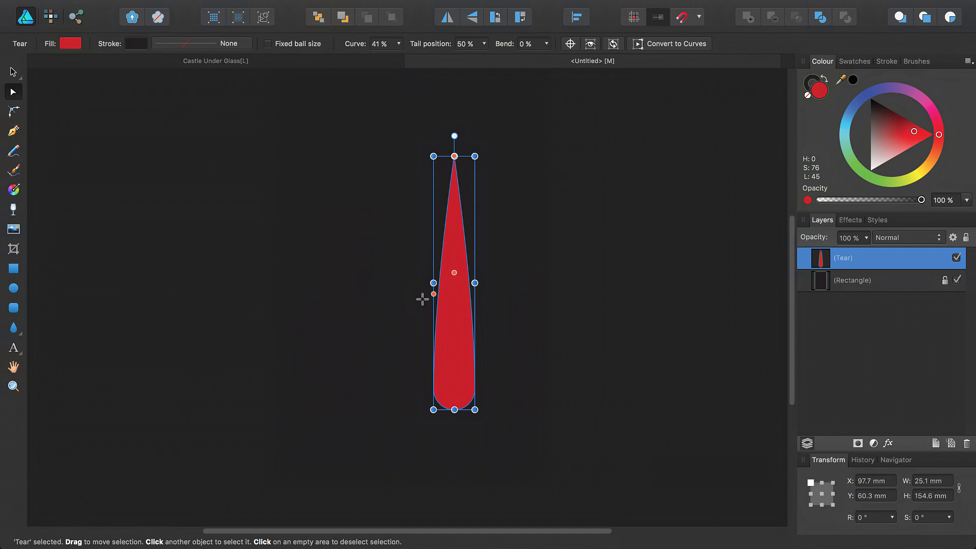
# Move the tear up and to the right on the page, narrow it to about 20 mm wide and lengthen it at both ends
pyautogui.press('v')
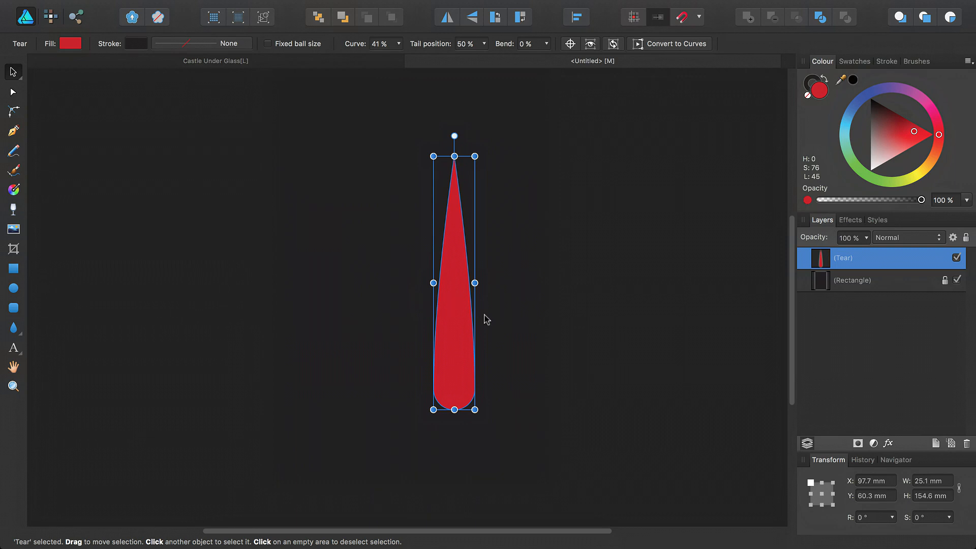
pyautogui.moveTo(454, 331); pyautogui.dragTo(476, 285)
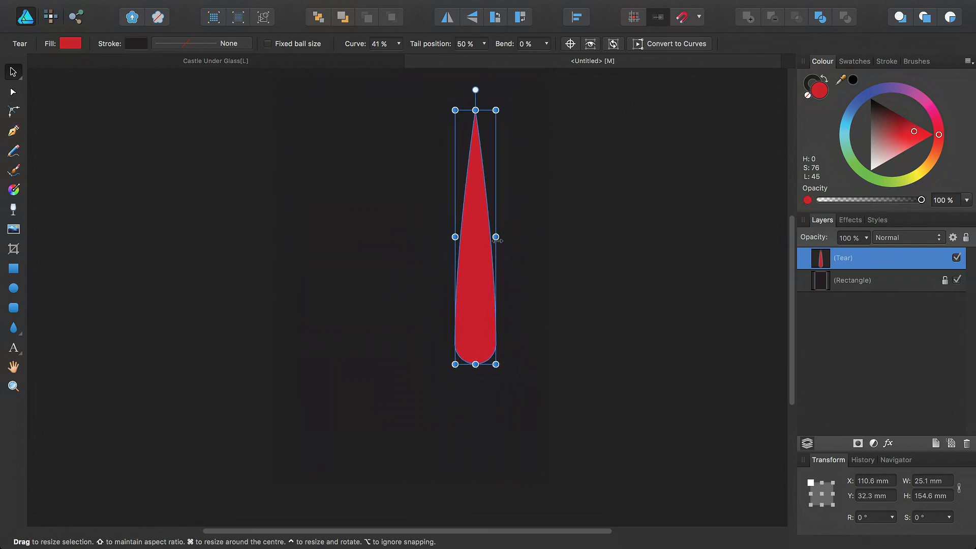
pyautogui.moveTo(497, 240); pyautogui.dragTo(488, 239)
pyautogui.moveTo(471, 109); pyautogui.dragTo(470, 76)
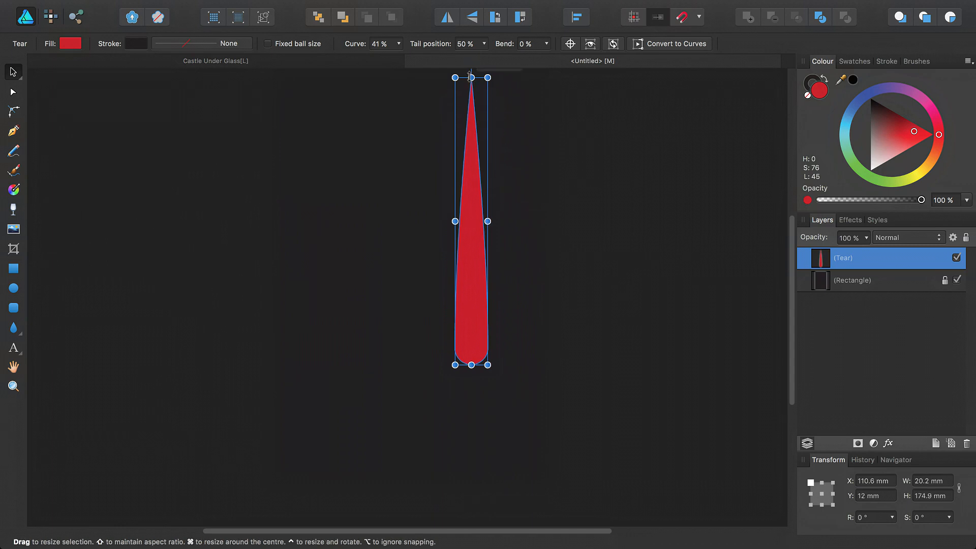
pyautogui.moveTo(471, 366); pyautogui.dragTo(472, 408)
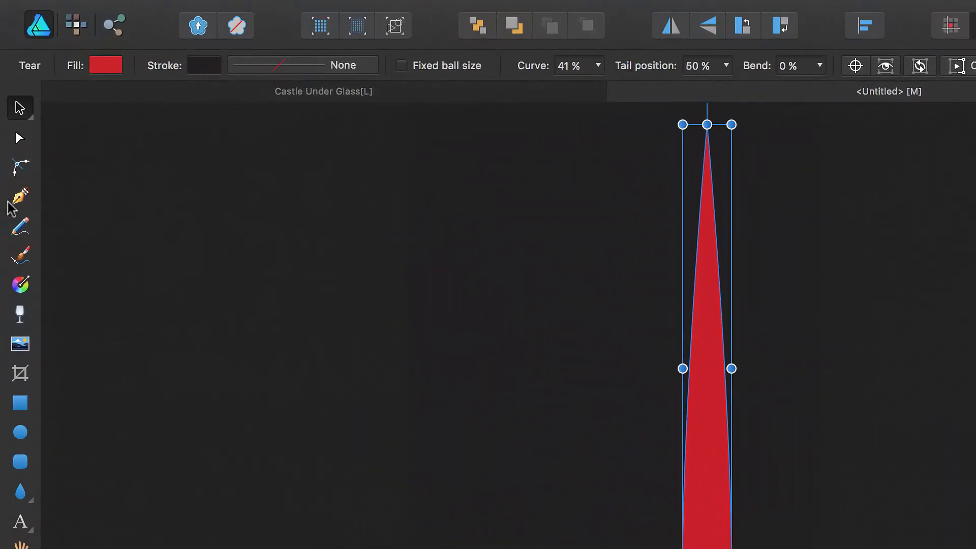
# With the Pen in smart mode, plot a wavy six-node curve across the page, crossing the tear near its tip
pyautogui.click(20, 196)
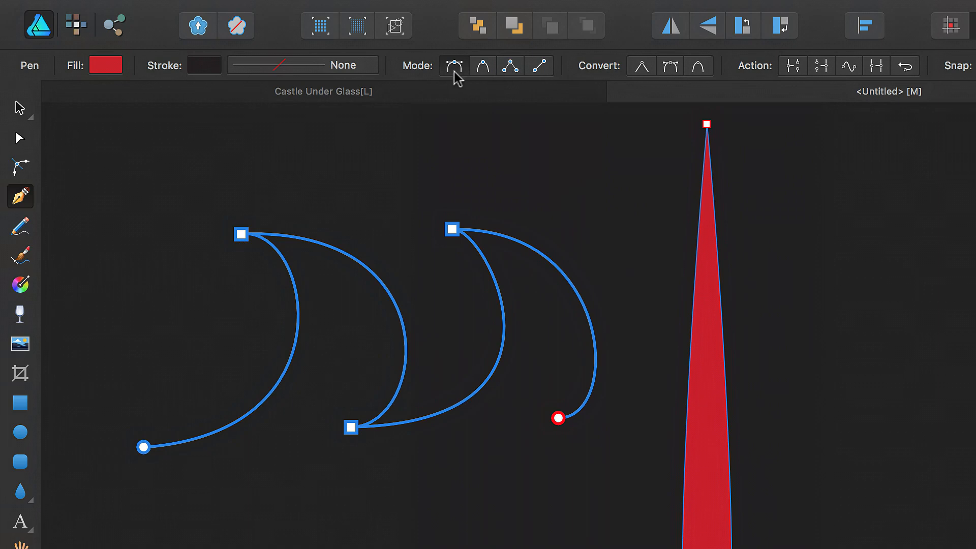
pyautogui.click(484, 73)
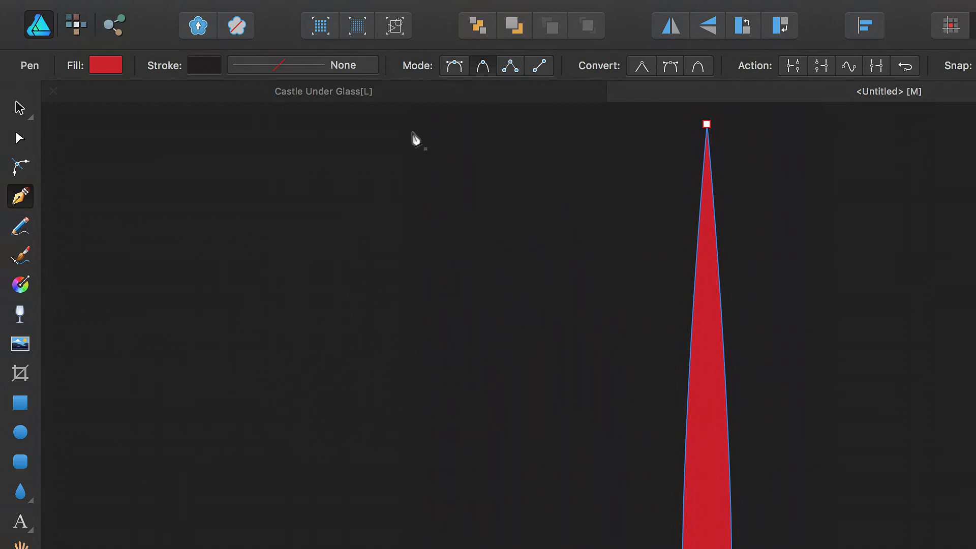
pyautogui.scroll(3, 356, 206)
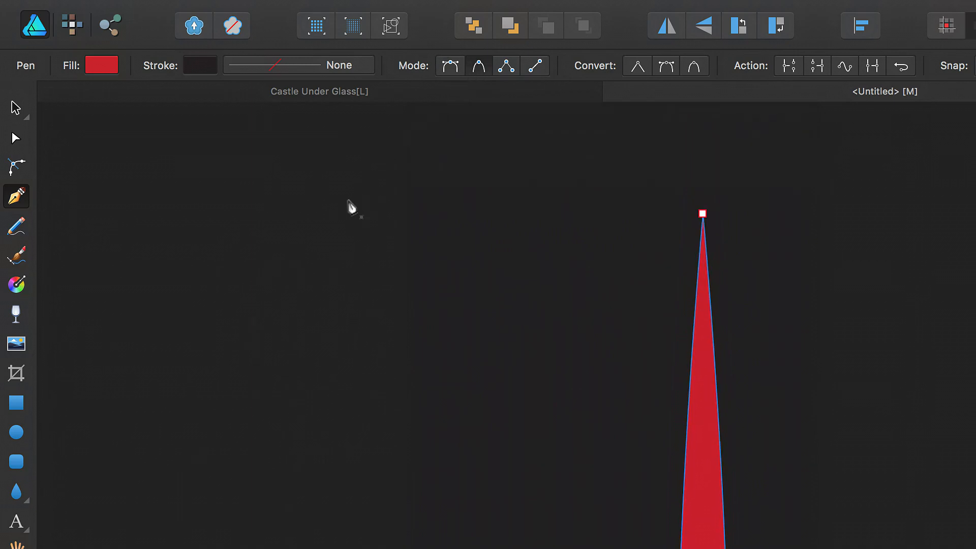
pyautogui.moveTo(172, 329); pyautogui.dragTo(295, 300)
pyautogui.click(403, 330)
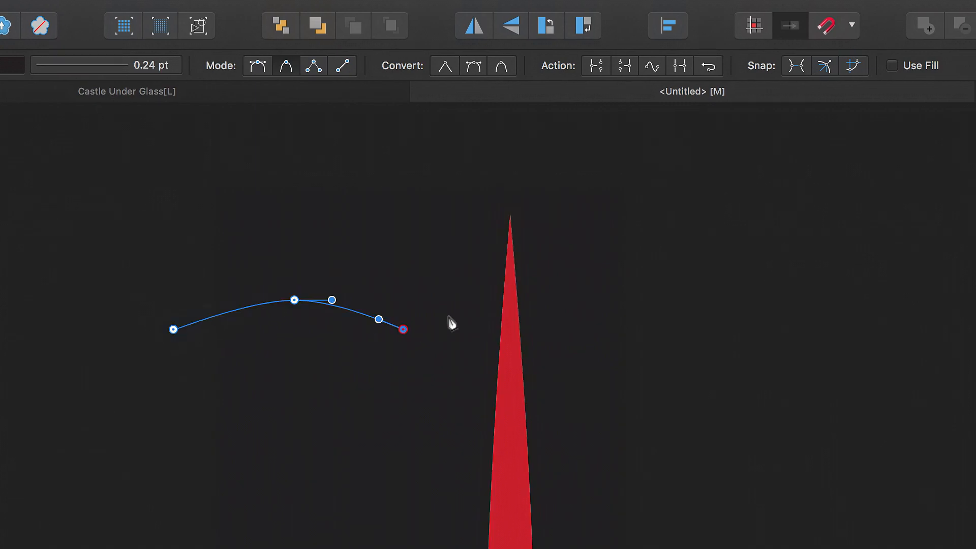
pyautogui.click(484, 287)
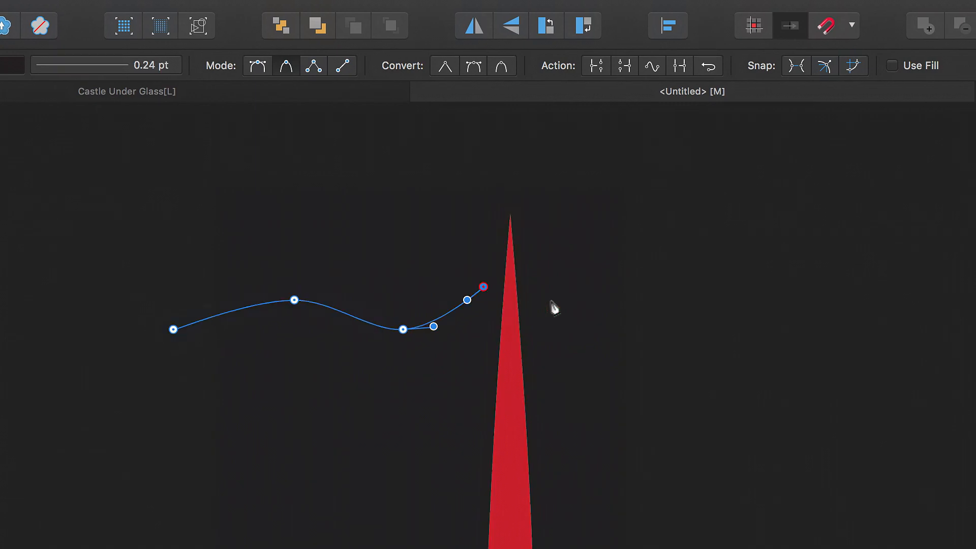
pyautogui.click(577, 304)
pyautogui.click(654, 276)
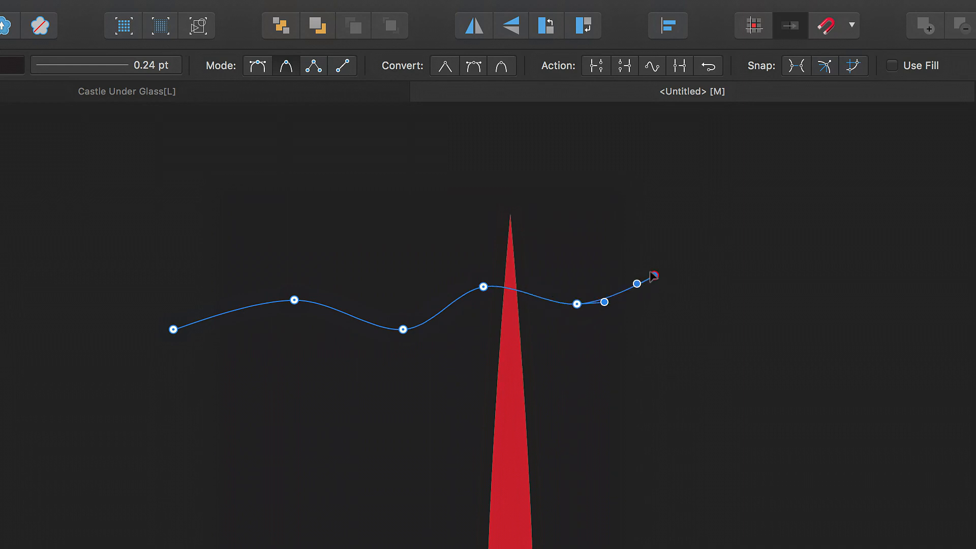
# Close the wavy curve around and beyond the page's upper edge and fill it with the recent red swatch
pyautogui.click(651, 151)
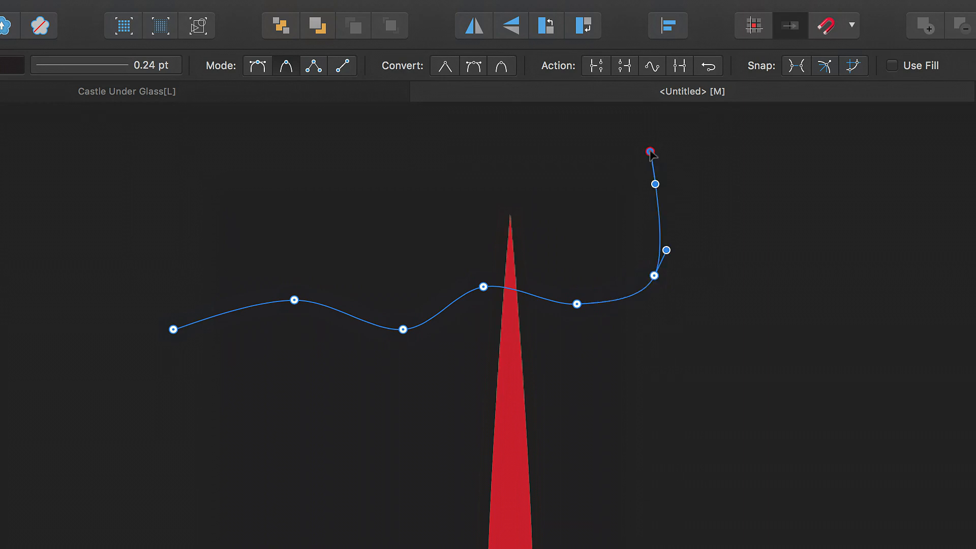
pyautogui.click(173, 152)
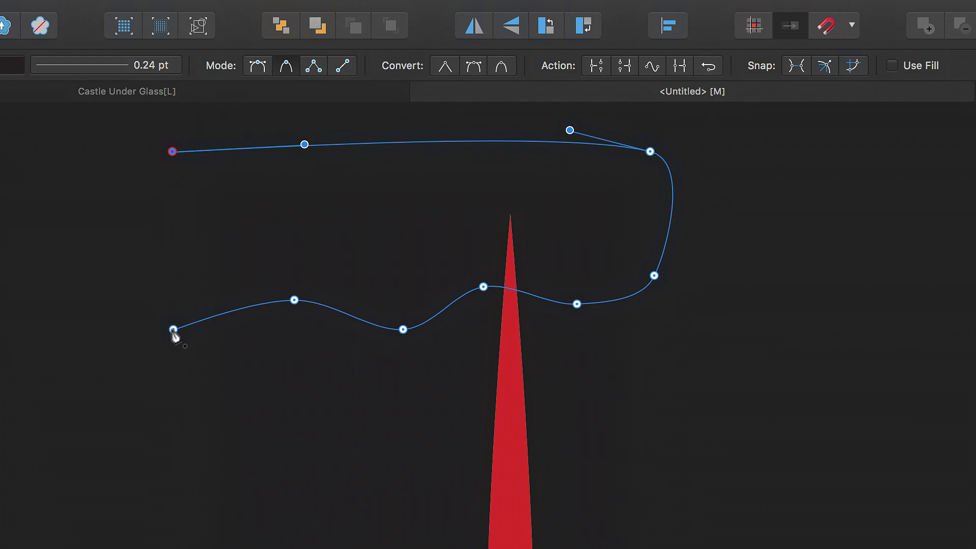
pyautogui.click(174, 330)
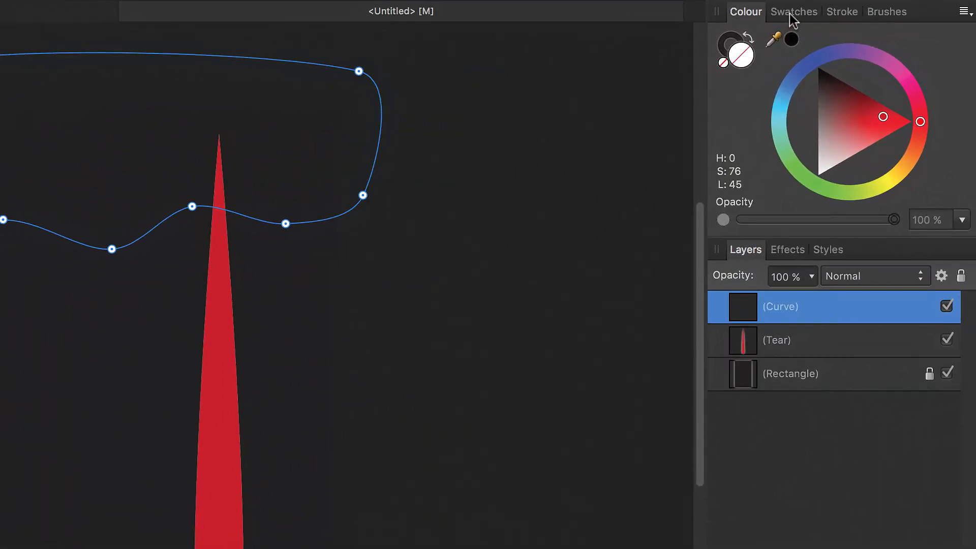
pyautogui.click(792, 20)
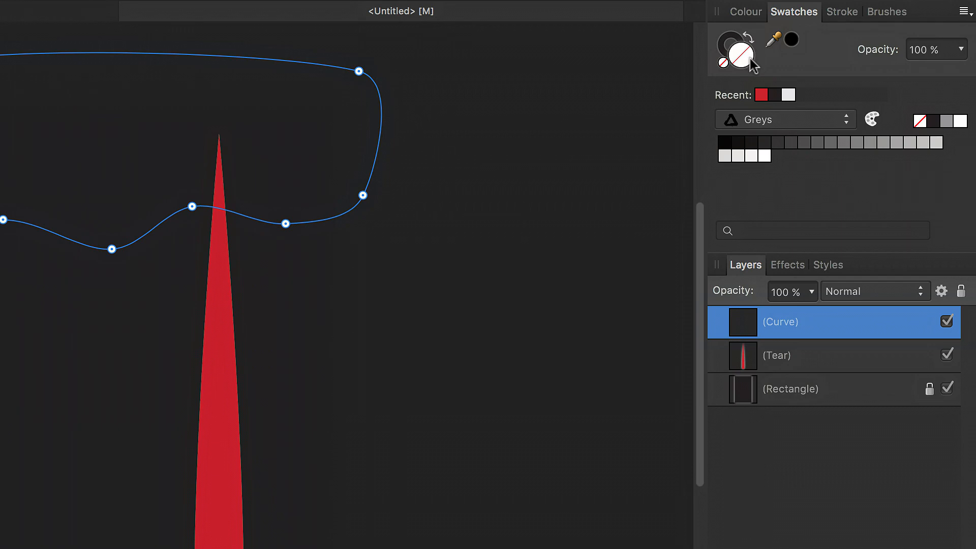
pyautogui.click(762, 96)
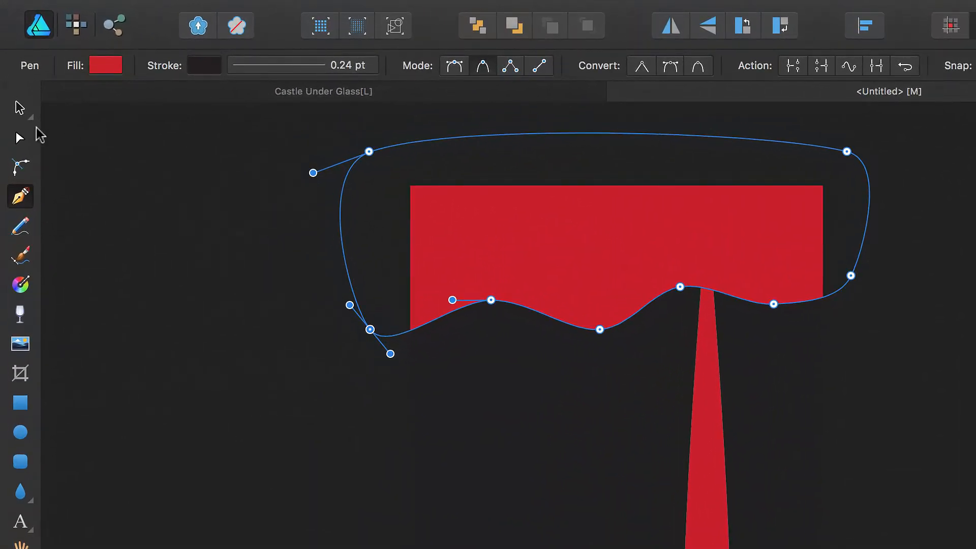
# Reshape the curve's wavy lower edge by shifting its two crest nodes and adjusting the left crest's handle, then deselect it
pyautogui.click(19, 138)
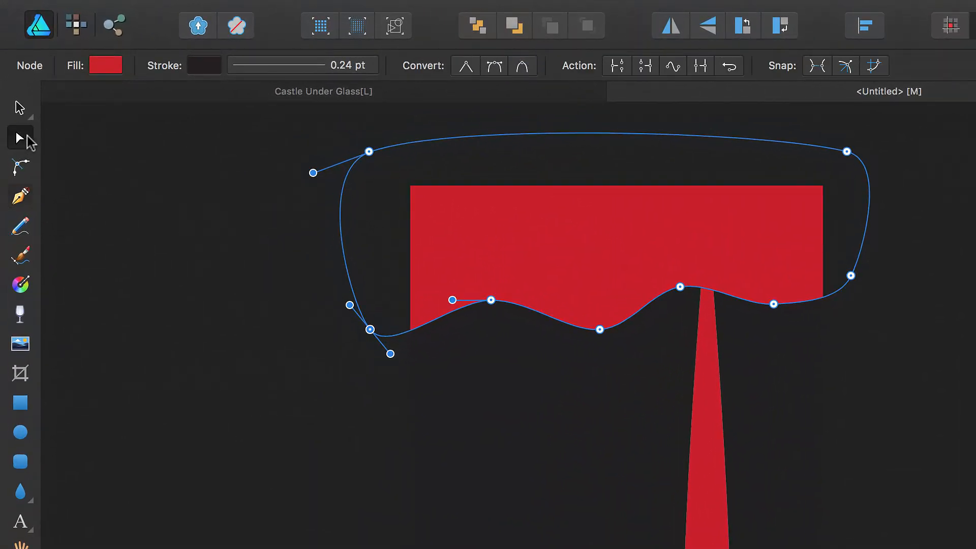
pyautogui.moveTo(524, 311); pyautogui.dragTo(479, 307)
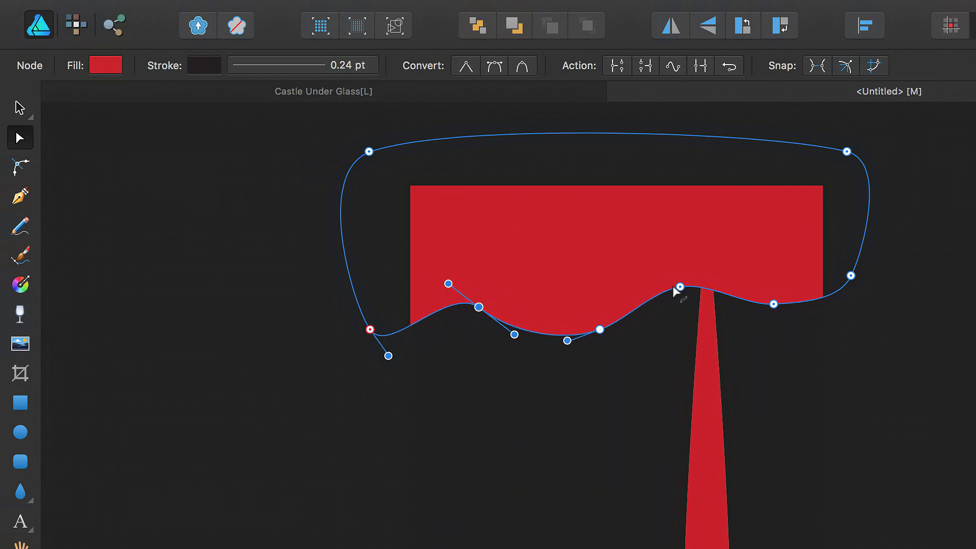
pyautogui.moveTo(681, 287); pyautogui.dragTo(662, 304)
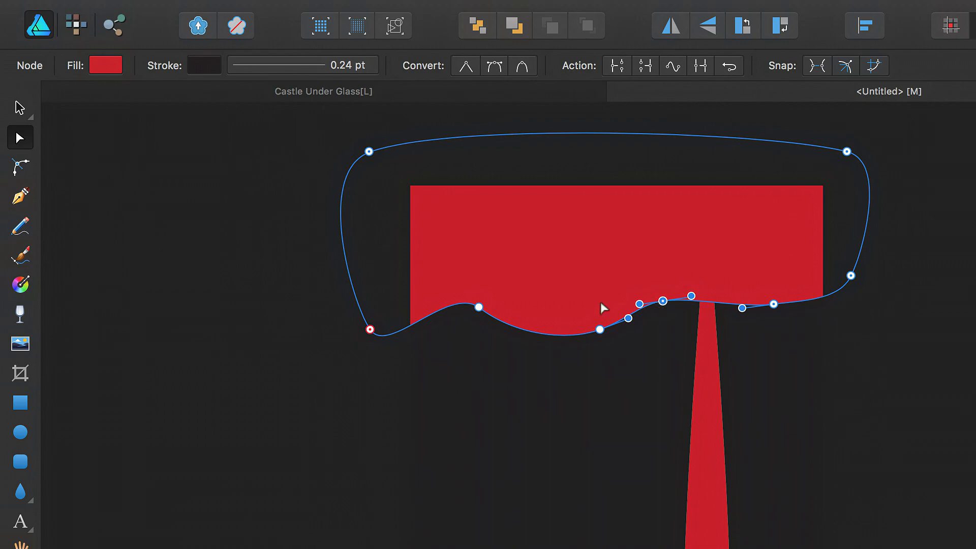
pyautogui.click(479, 307)
pyautogui.moveTo(515, 336); pyautogui.dragTo(548, 327)
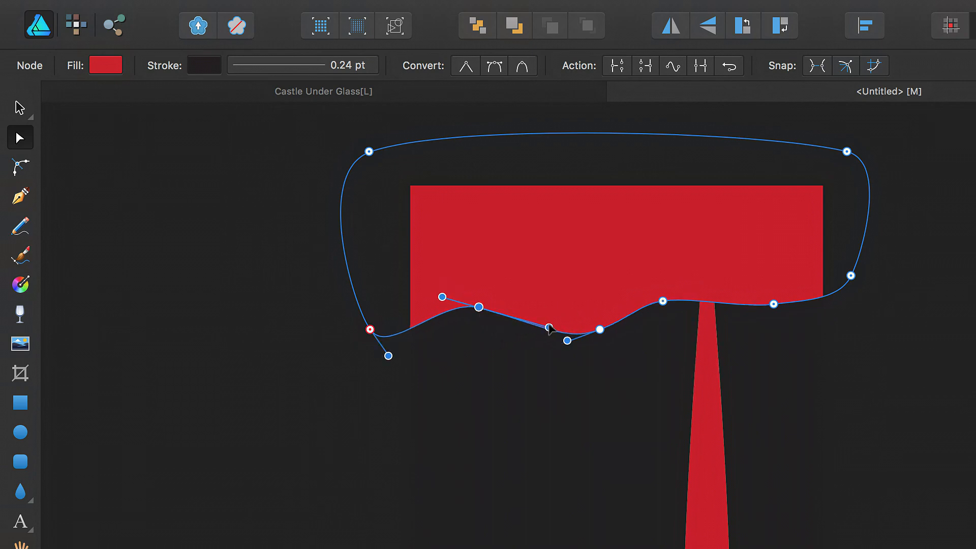
pyautogui.press('Escape')
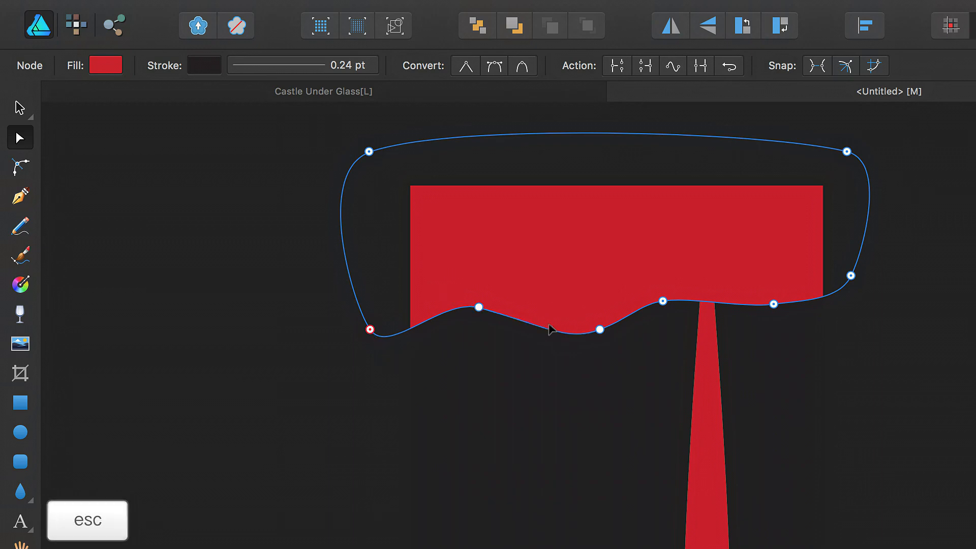
pyautogui.press('Escape')
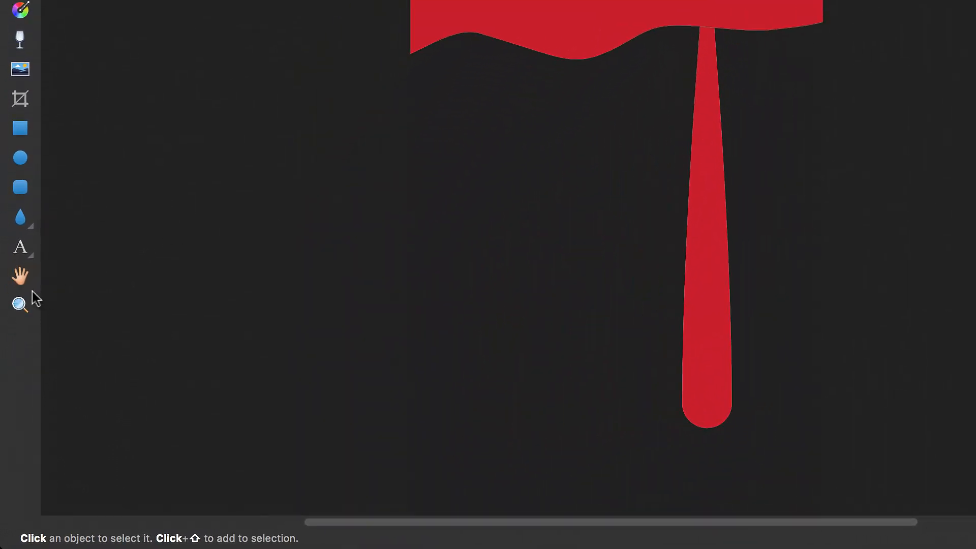
# Remove the stroke from the red wavy curve so it blends into the tear, then deselect it
pyautogui.click(20, 305)
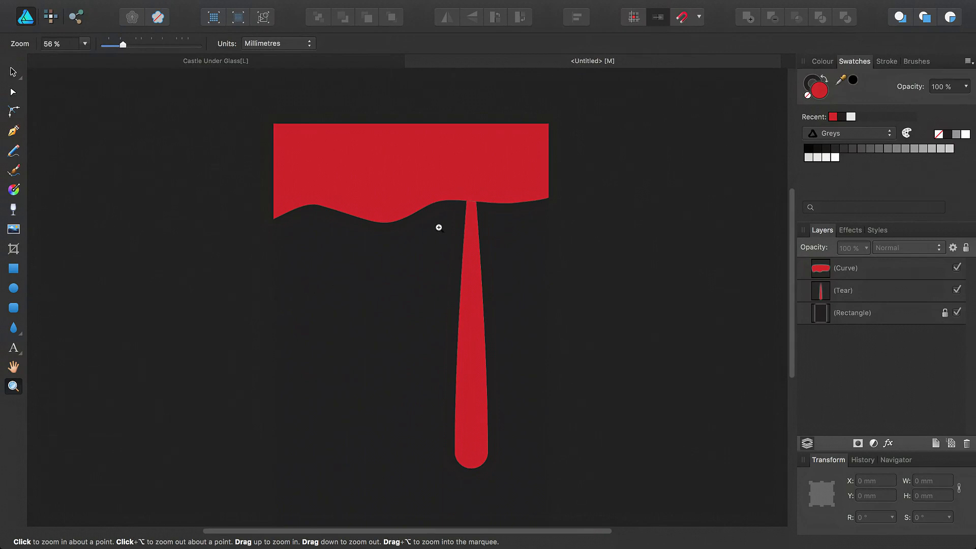
pyautogui.moveTo(439, 227); pyautogui.dragTo(656, 290)
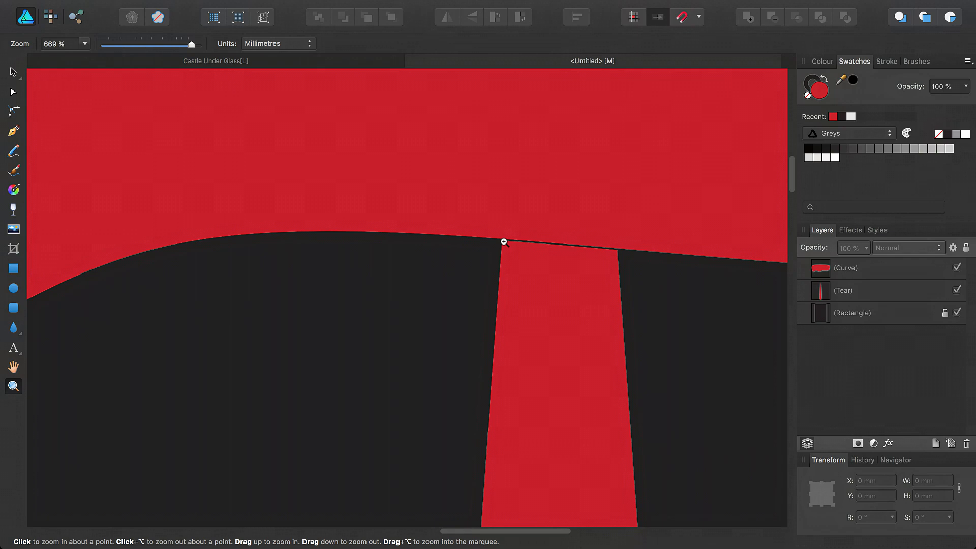
pyautogui.click(13, 73)
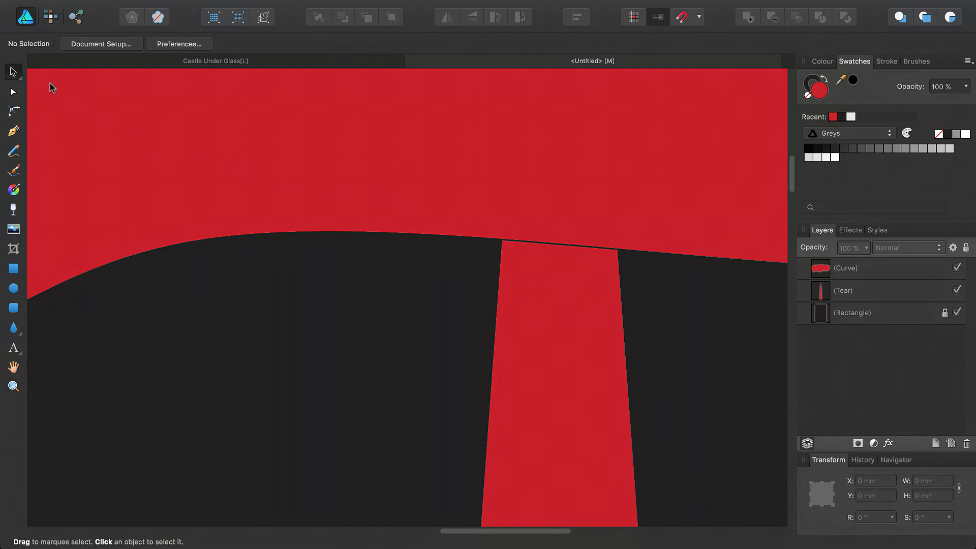
pyautogui.click(480, 181)
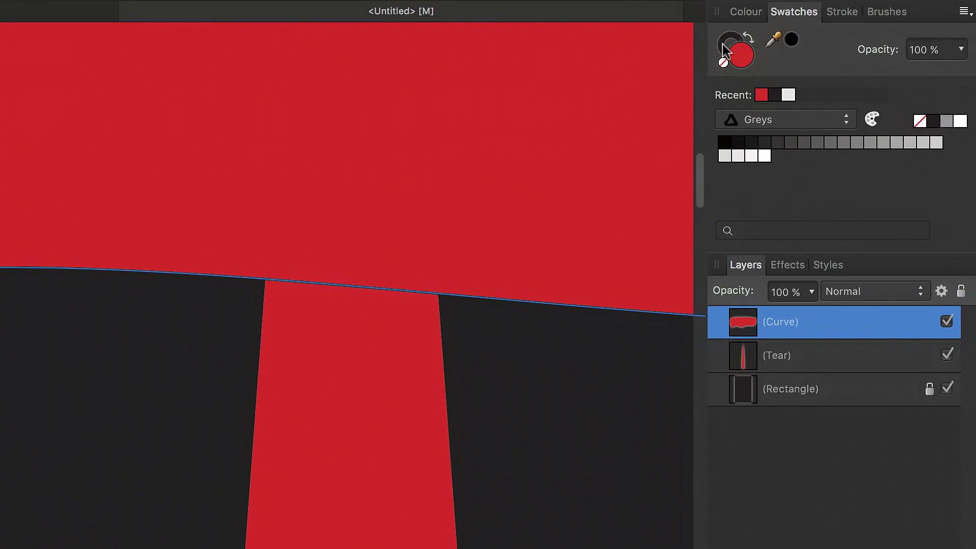
pyautogui.click(721, 47)
pyautogui.click(724, 63)
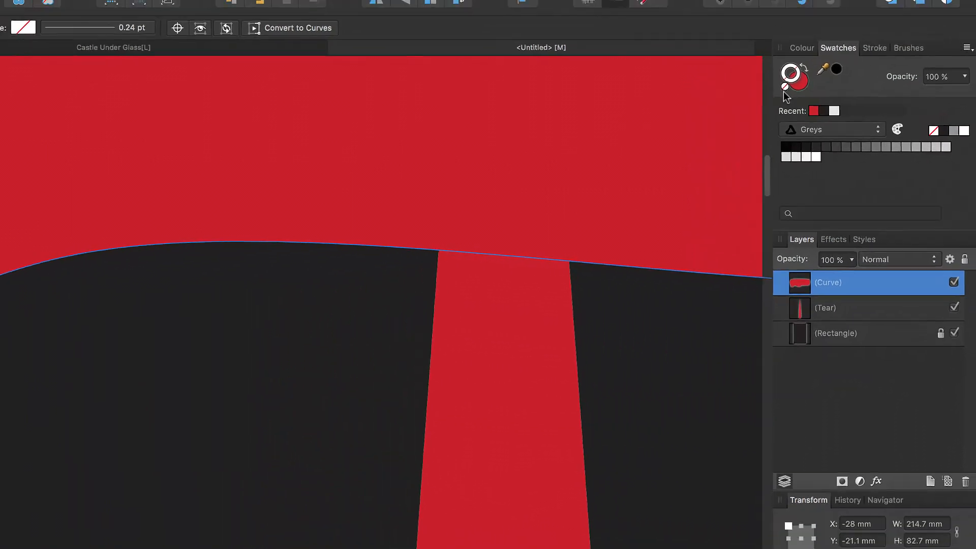
pyautogui.press('Escape')
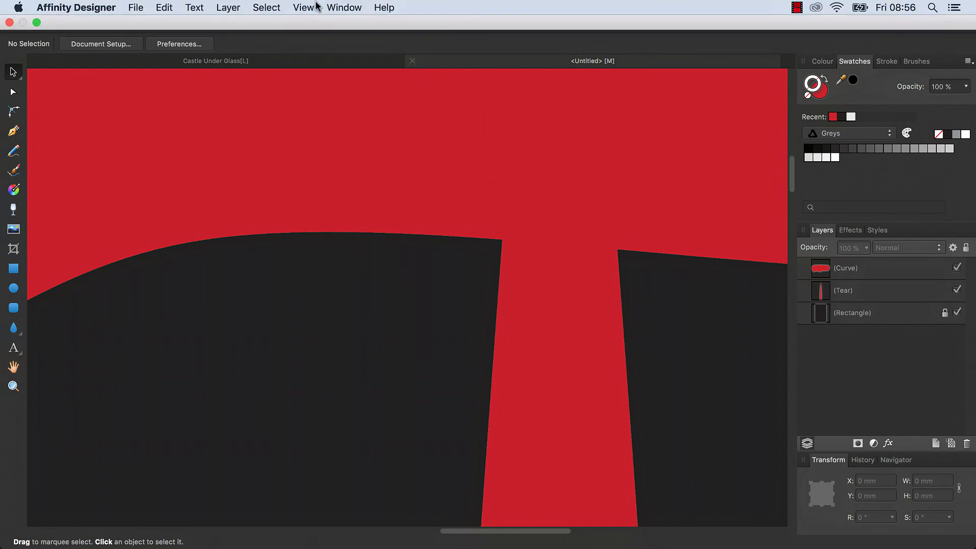
# Place lol-books-logo.png from the Desktop at its default size and move it into the page's lower-left corner
pyautogui.click(307, 8)
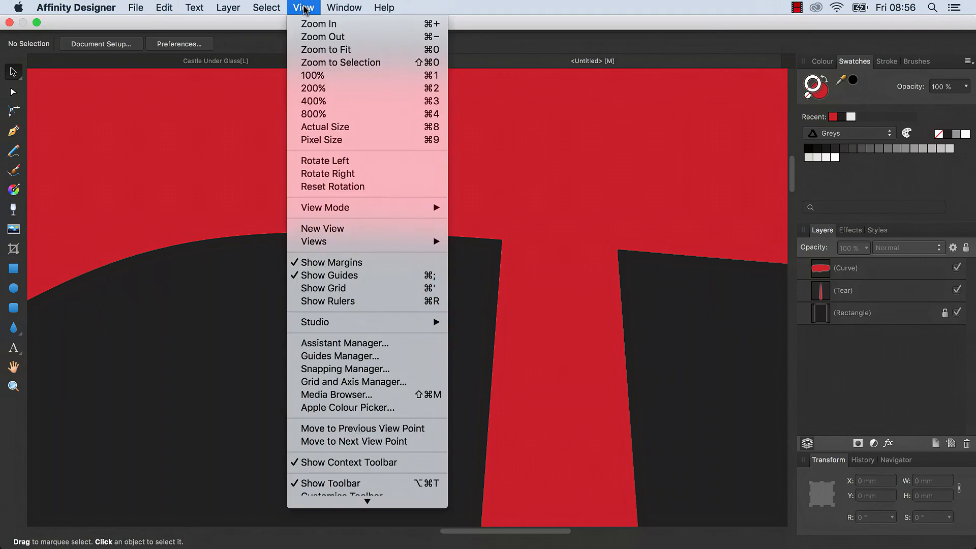
pyautogui.click(340, 50)
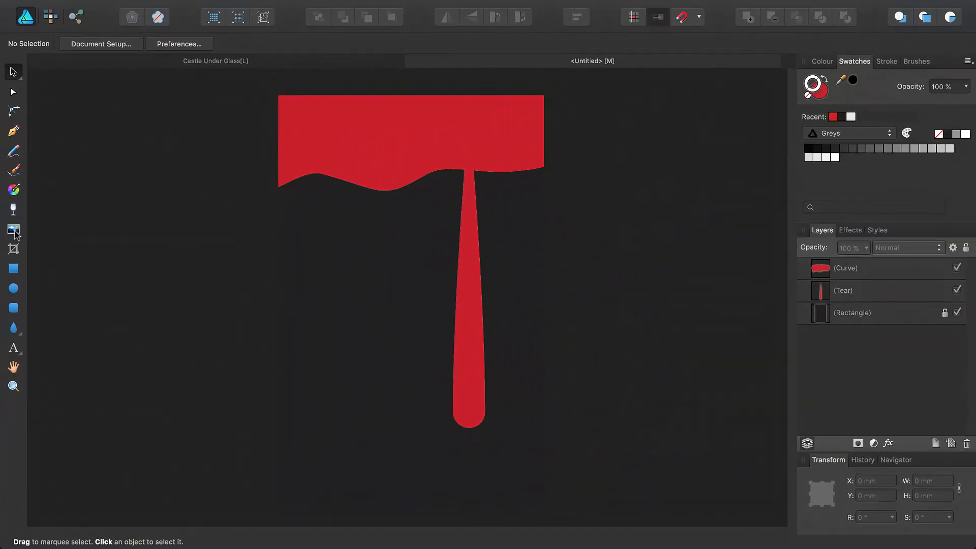
pyautogui.click(14, 230)
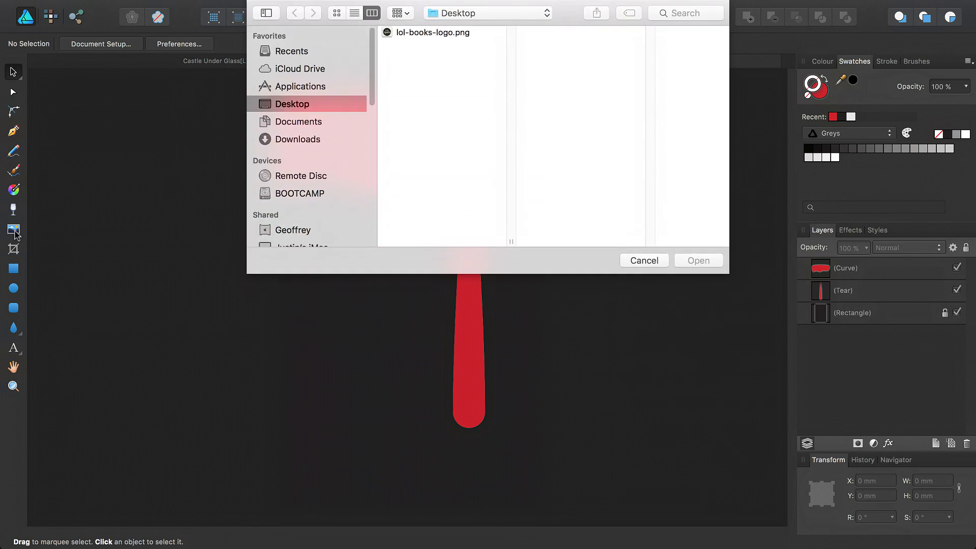
pyautogui.click(410, 34)
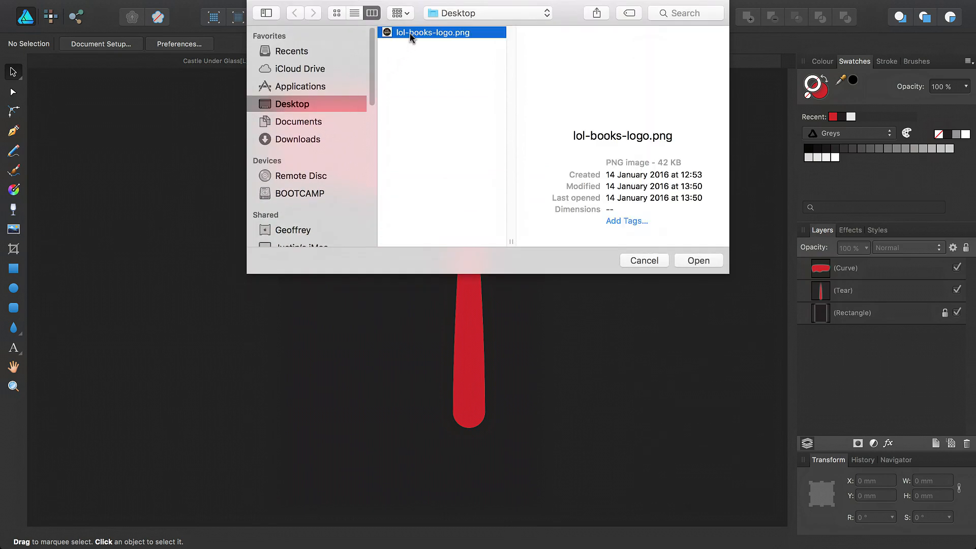
pyautogui.click(702, 260)
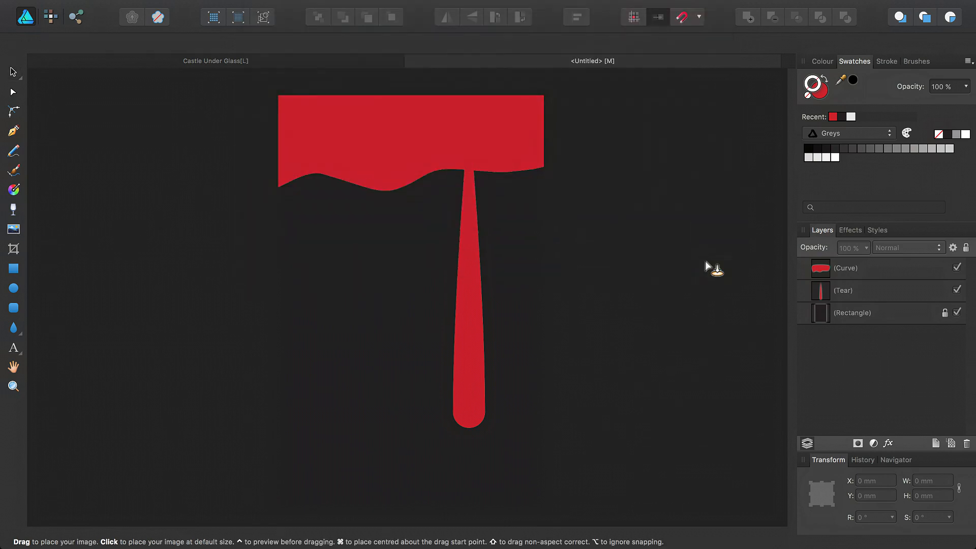
pyautogui.click(315, 434)
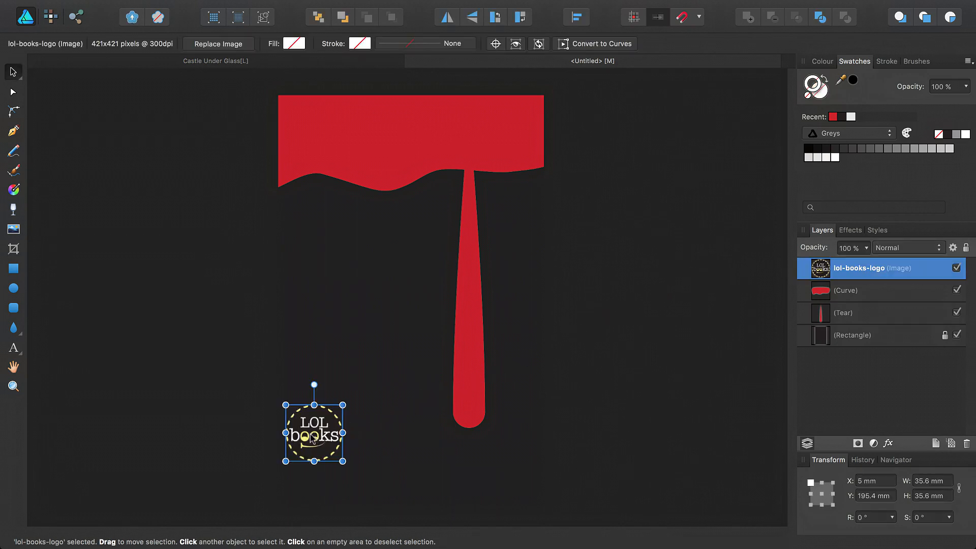
pyautogui.moveTo(313, 441); pyautogui.dragTo(315, 471)
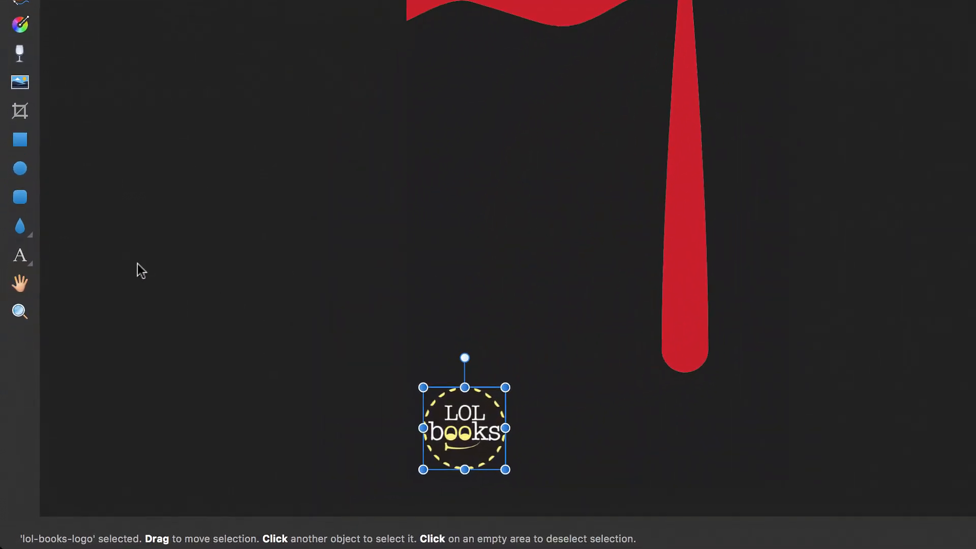
# Add an artistic text line reading "Ketchup for Blood" in the black area above the logo
pyautogui.click(21, 247)
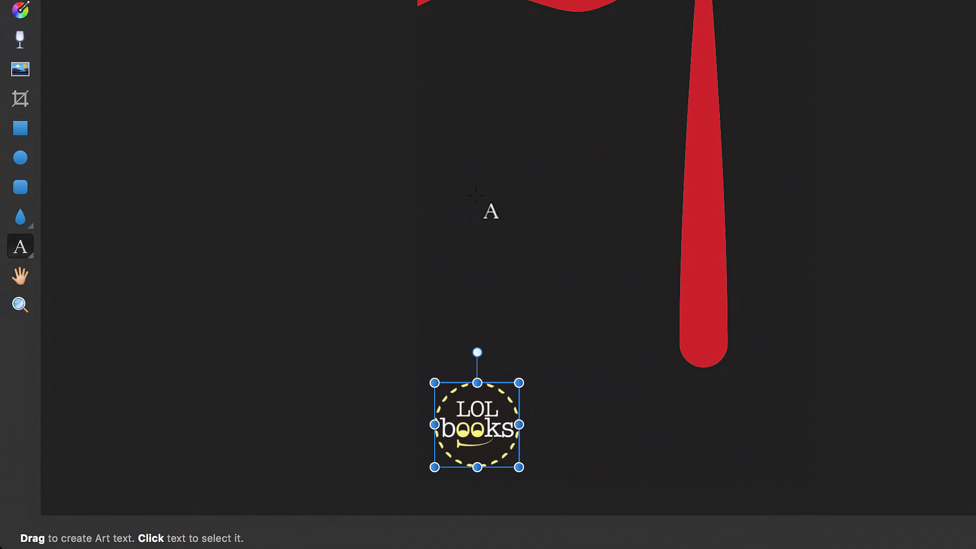
pyautogui.click(513, 186)
pyautogui.write('Tuthor nam')
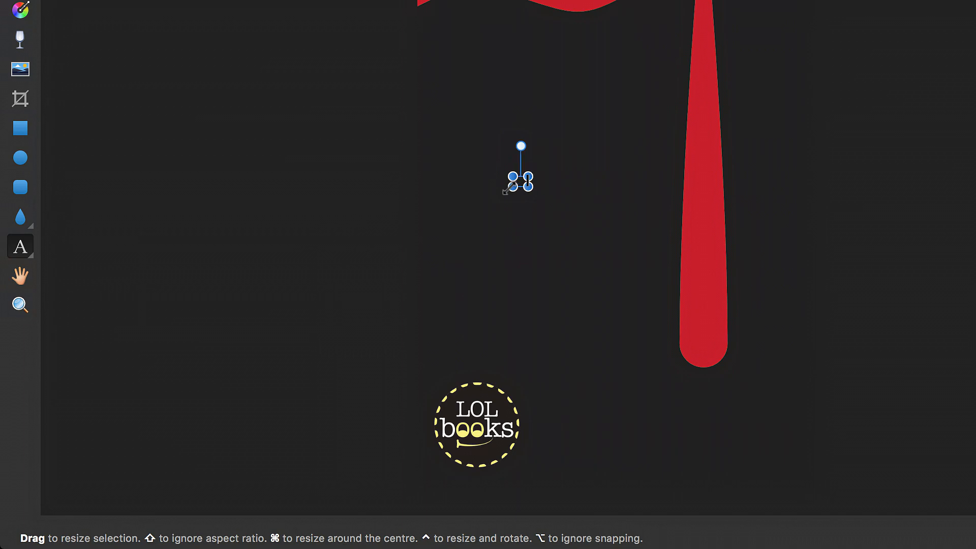
pyautogui.write('e here')
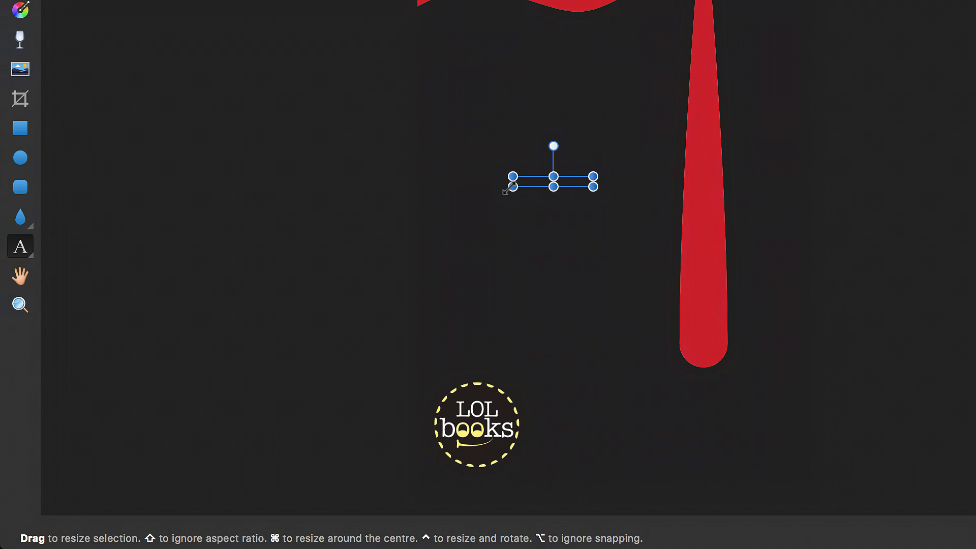
pyautogui.press('Escape')
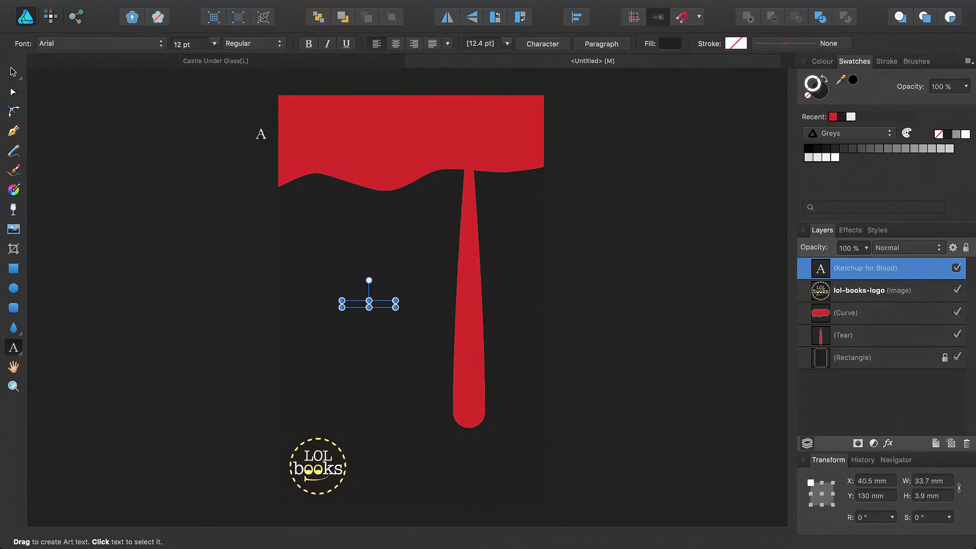
# Format the title text as 48 pt Trattatello with a white fill by setting K to 0
pyautogui.click(214, 45)
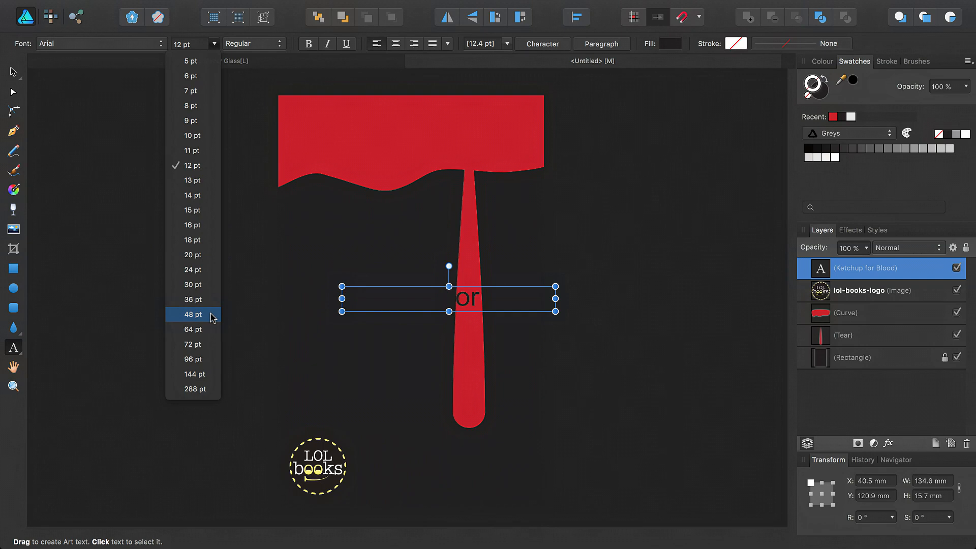
pyautogui.click(212, 315)
pyautogui.click(675, 46)
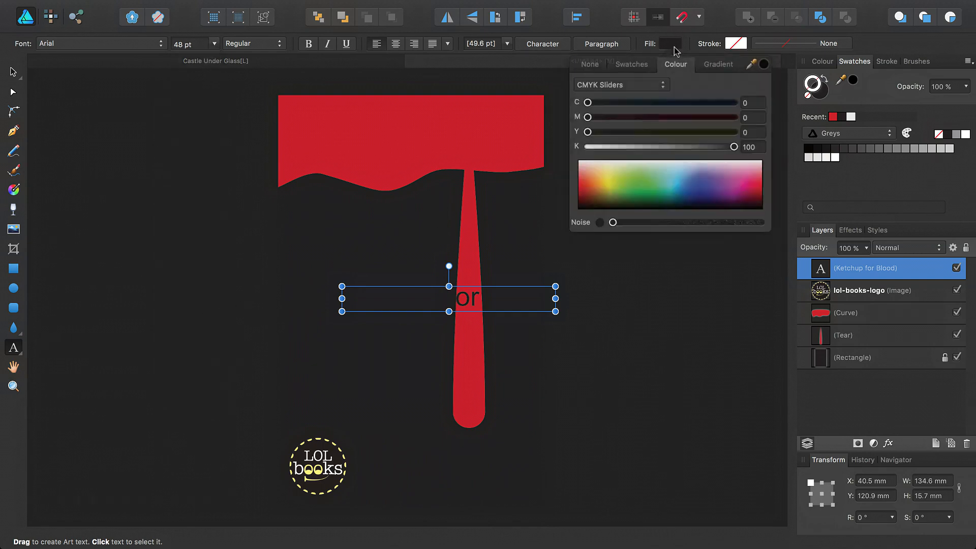
pyautogui.moveTo(733, 147); pyautogui.dragTo(538, 142)
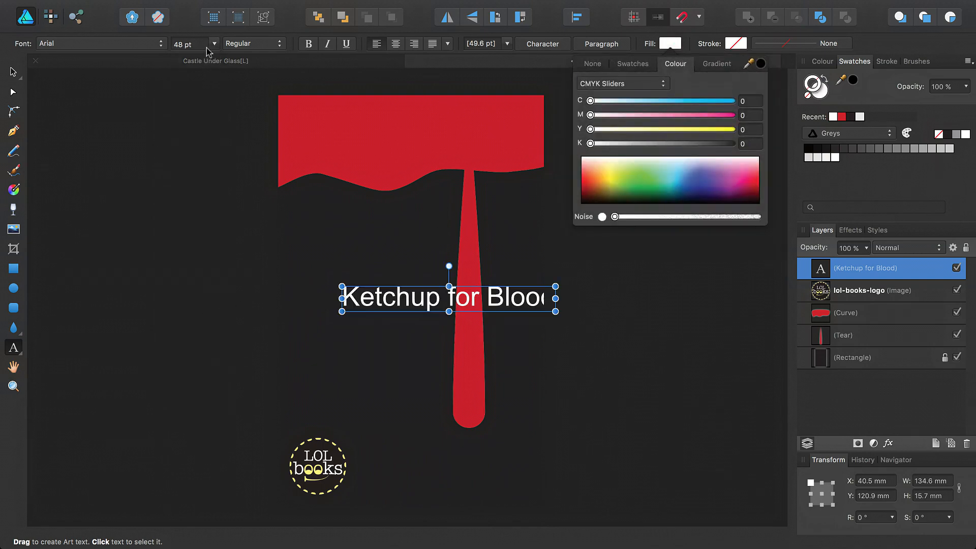
pyautogui.click(148, 48)
pyautogui.write('tr')
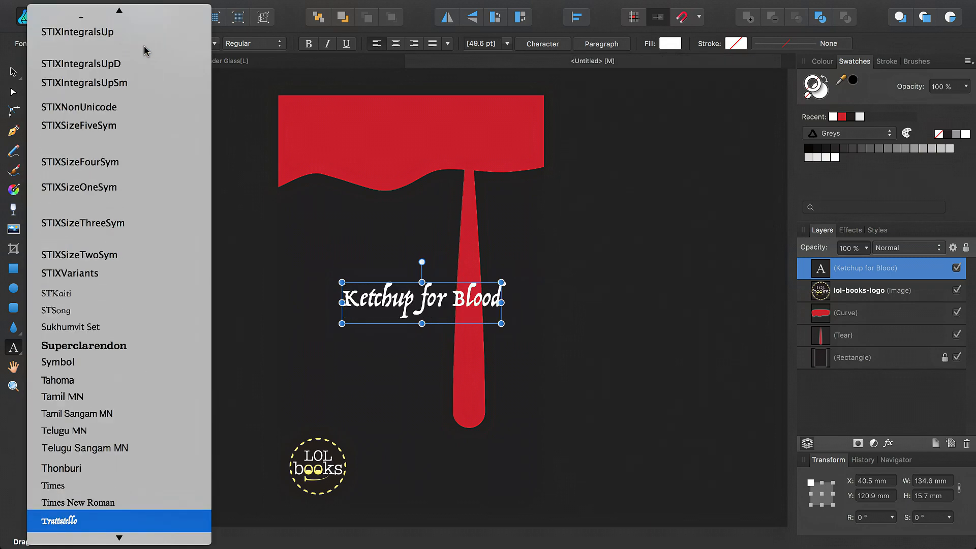
pyautogui.click(84, 521)
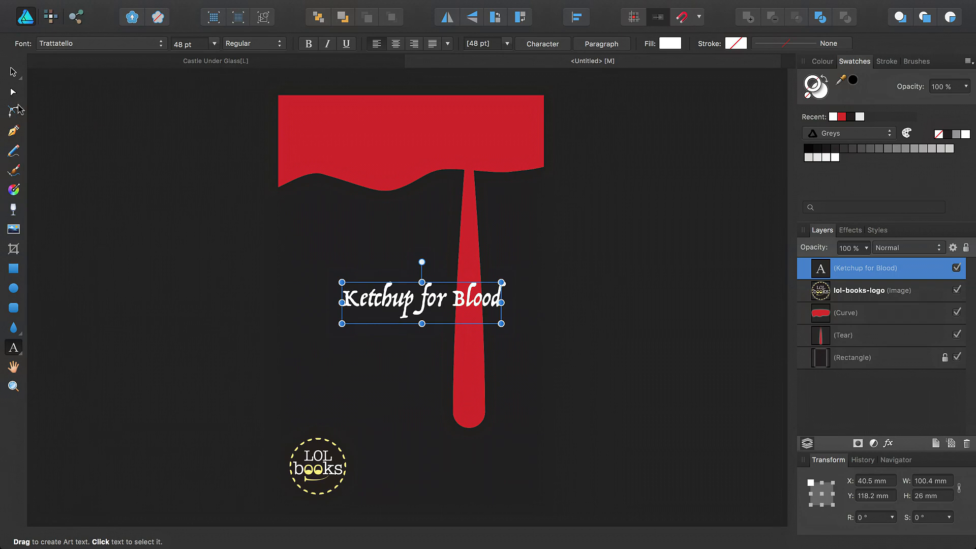
# Move the tear right to about X 128.3 mm and position the title between the page's left edge and the tear
pyautogui.click(14, 74)
pyautogui.moveTo(403, 303); pyautogui.dragTo(351, 348)
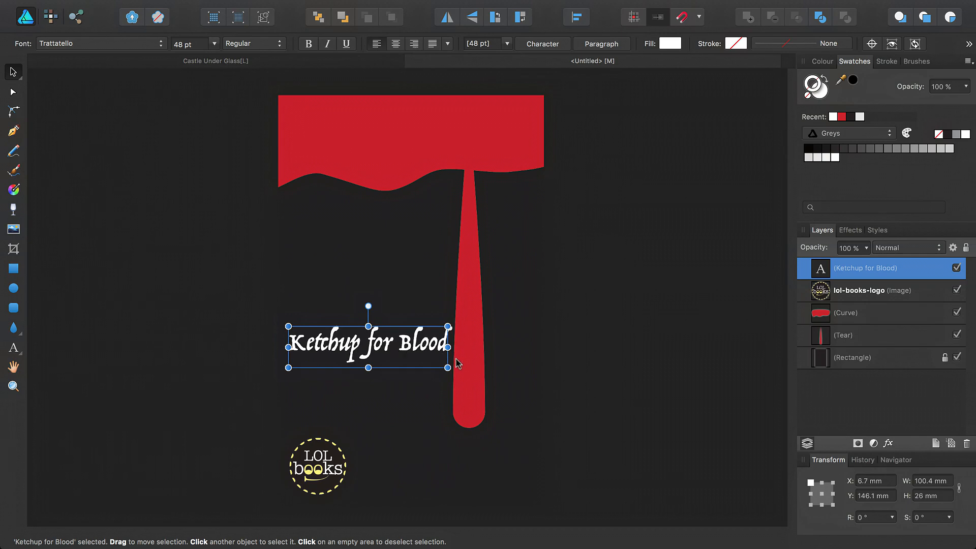
pyautogui.moveTo(468, 367); pyautogui.dragTo(496, 371)
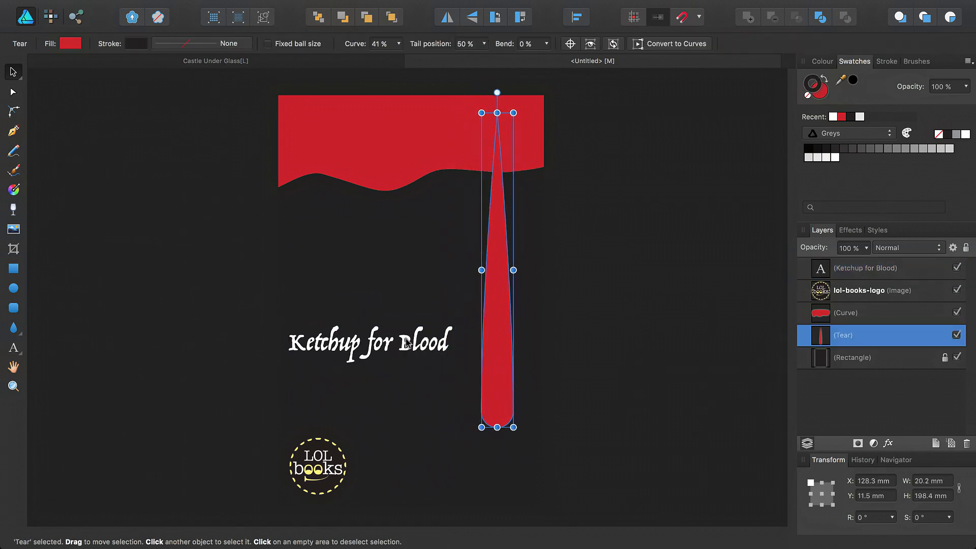
pyautogui.moveTo(400, 346); pyautogui.dragTo(414, 338)
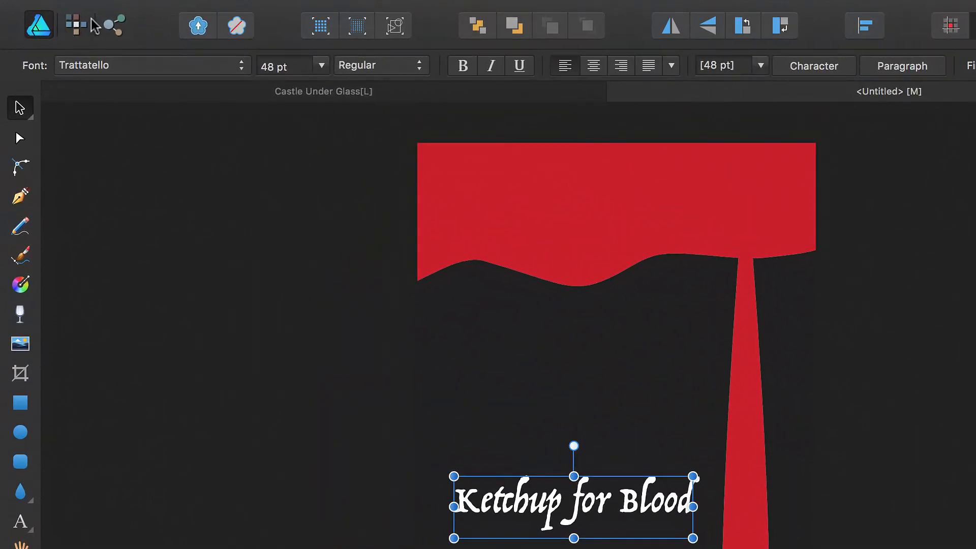
# Switch to the Pixel Persona and set up the Paint Brush with a darker, fully opaque red
pyautogui.click(77, 26)
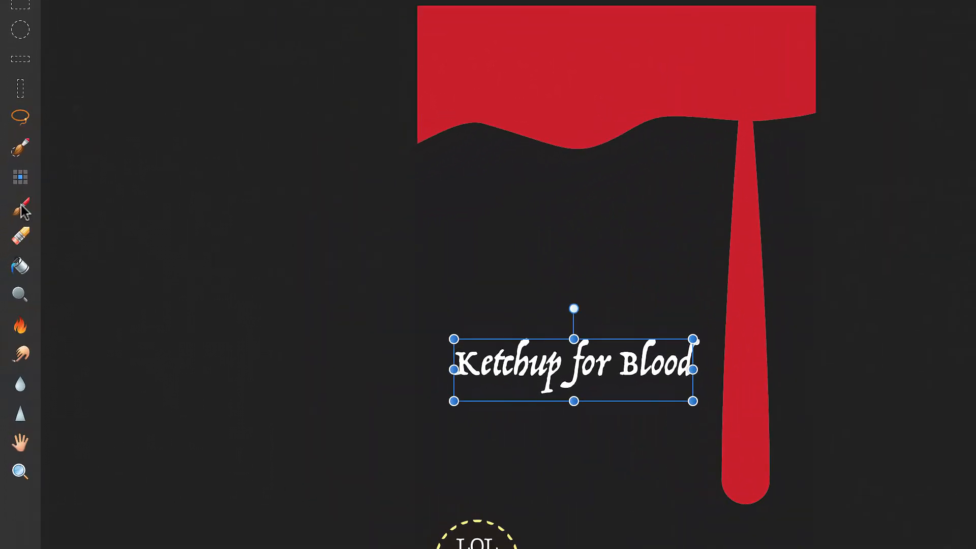
pyautogui.click(21, 208)
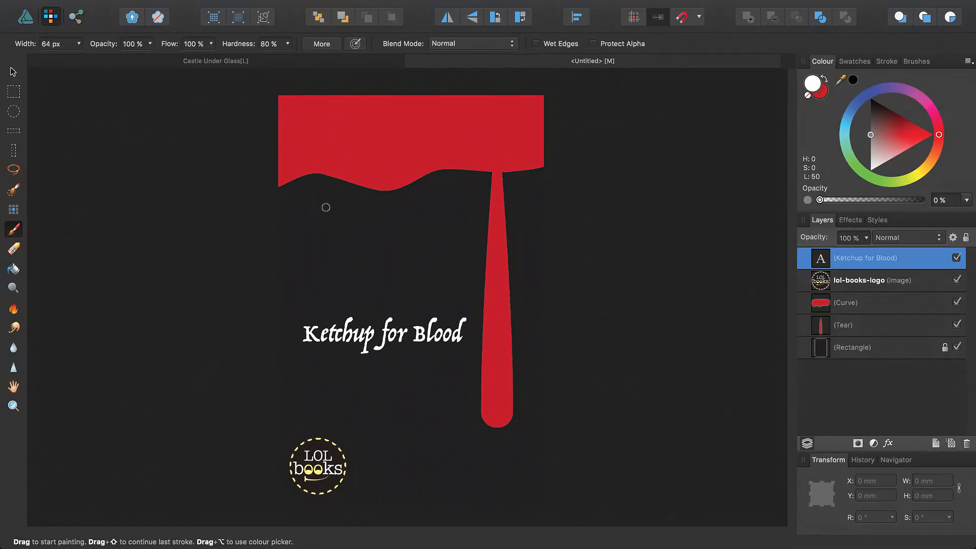
pyautogui.click(823, 96)
pyautogui.click(904, 126)
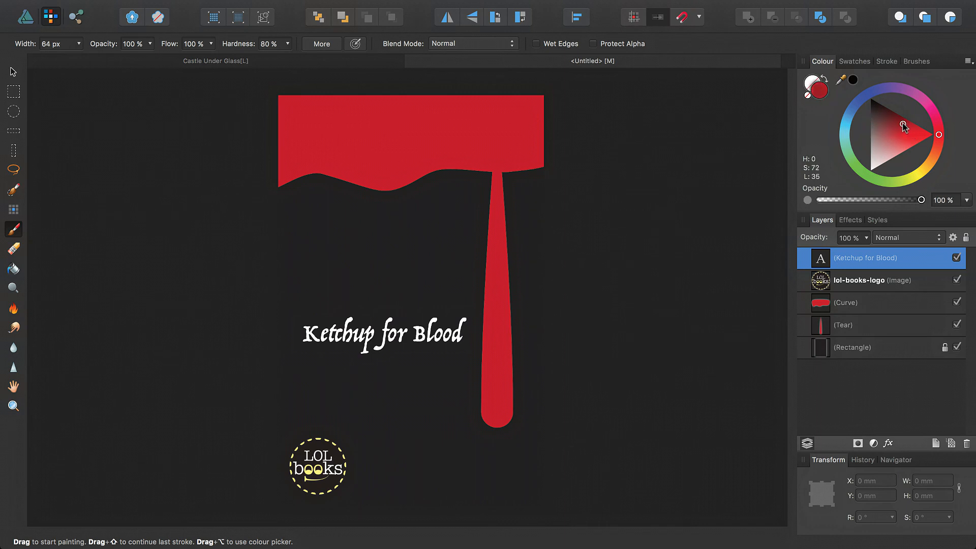
pyautogui.moveTo(903, 125); pyautogui.dragTo(902, 127)
pyautogui.click(855, 62)
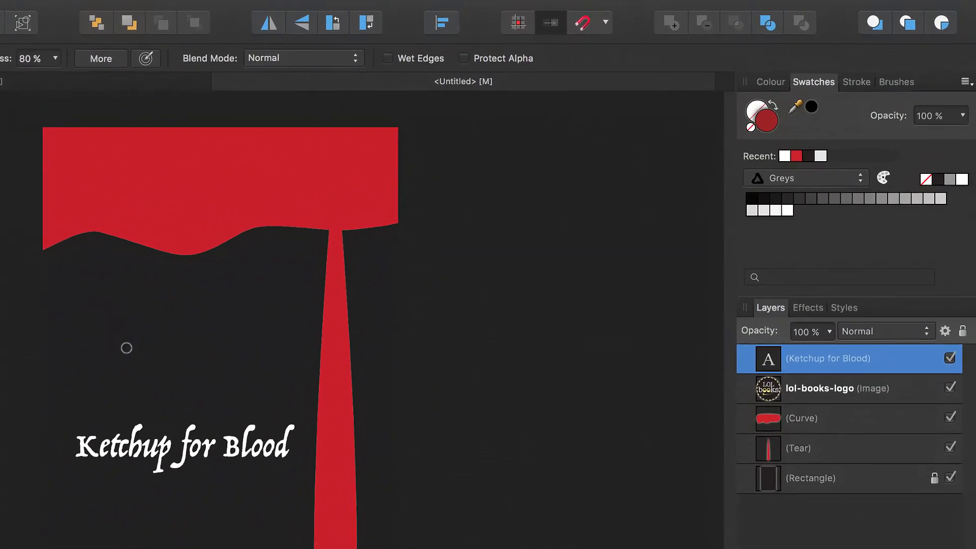
# Paint a short trial stroke above the title and undo it
pyautogui.moveTo(117, 352); pyautogui.dragTo(249, 309)
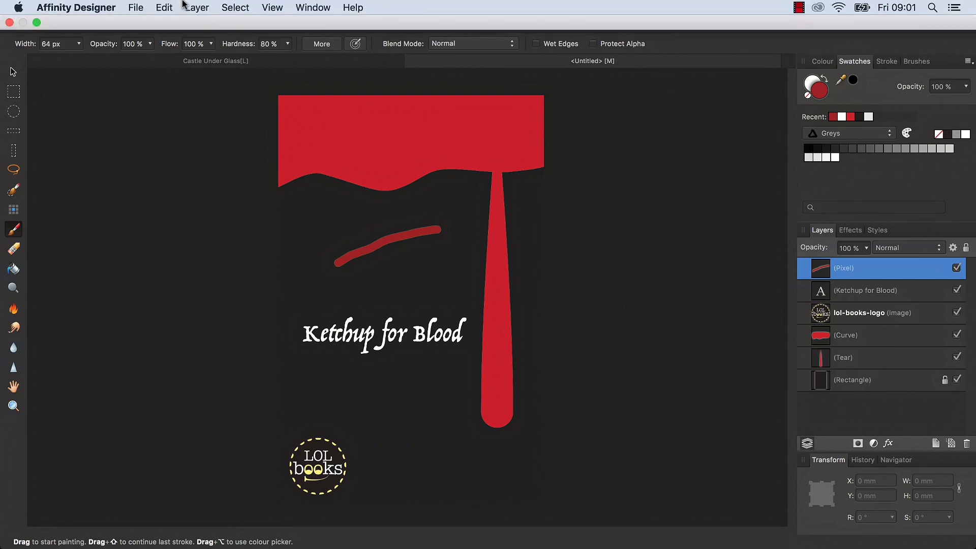
pyautogui.click(166, 7)
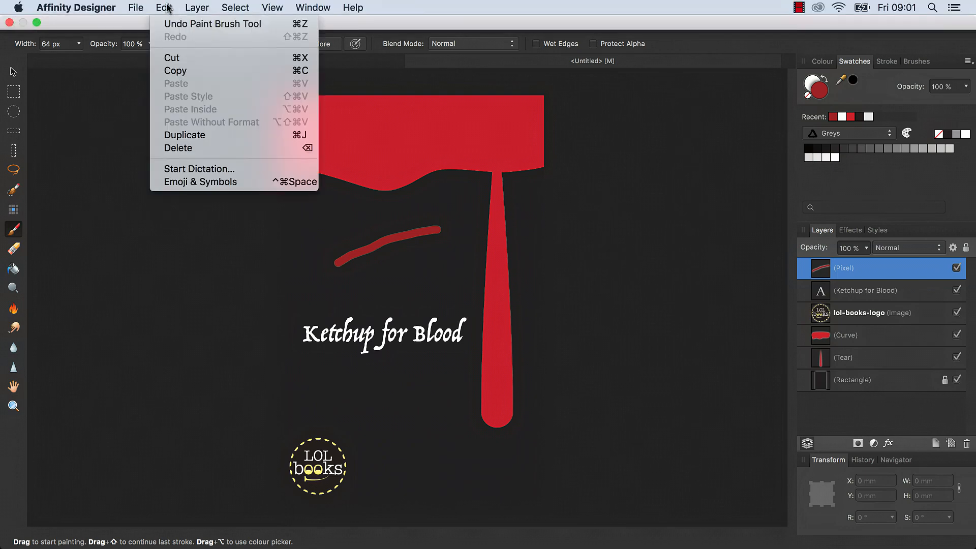
pyautogui.click(186, 27)
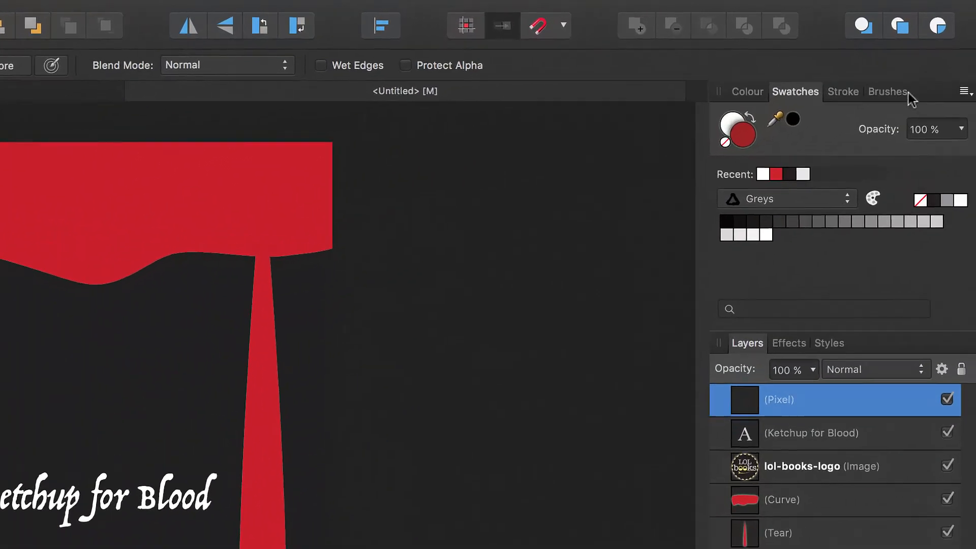
# Choose the 230 px branching vein brush from the Texture brush category
pyautogui.click(894, 92)
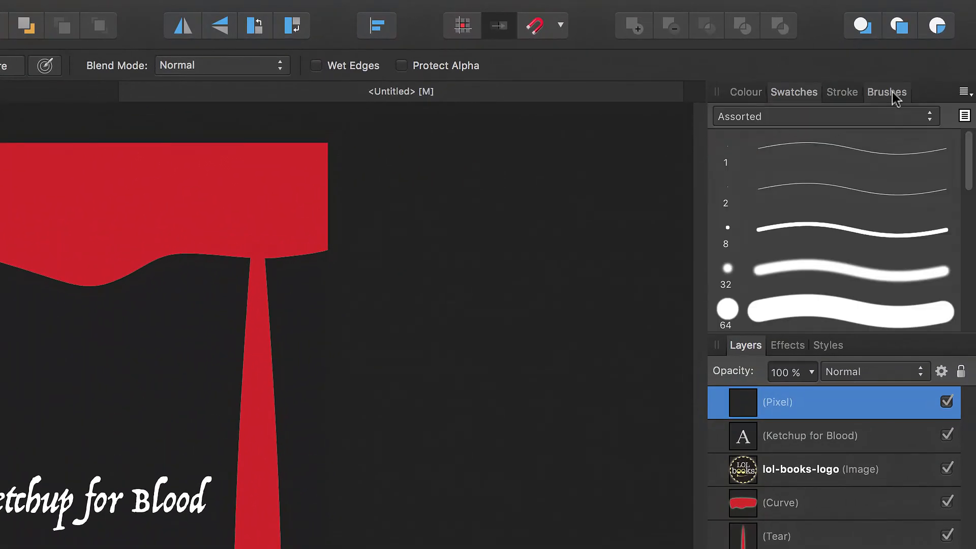
pyautogui.click(875, 116)
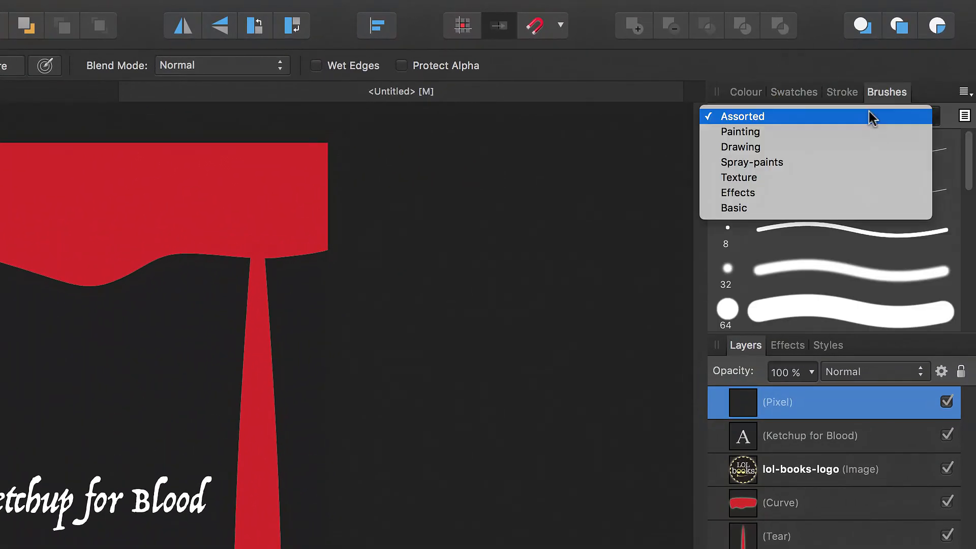
pyautogui.click(774, 177)
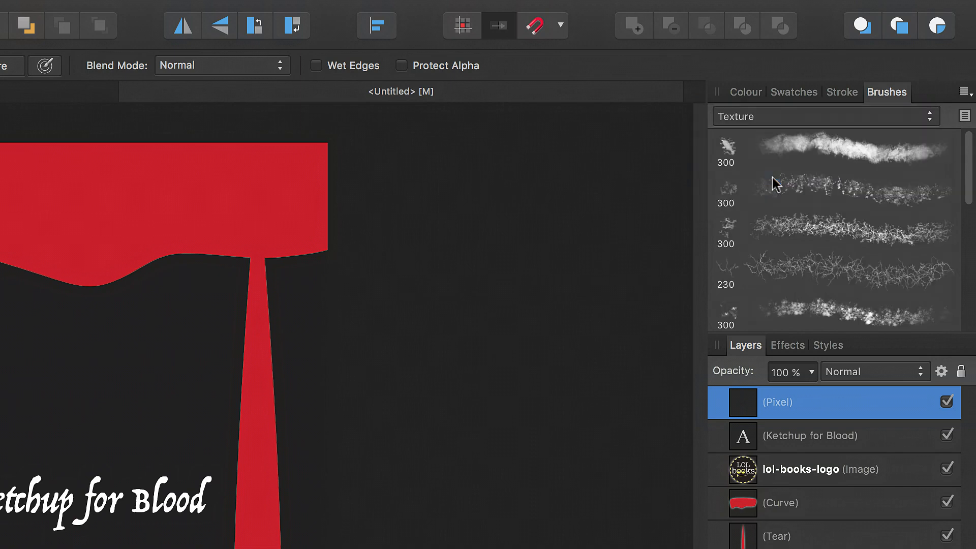
pyautogui.click(785, 274)
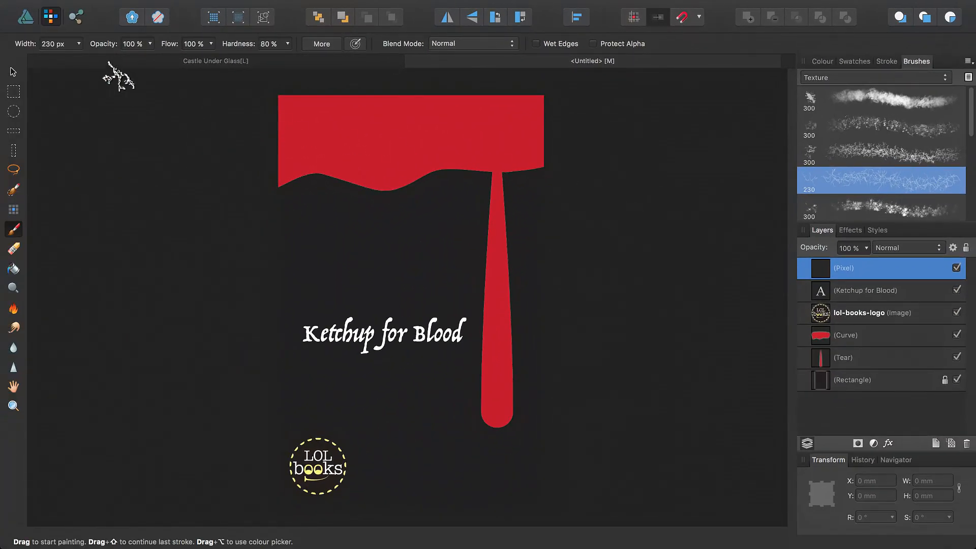
# Enlarge the texture brush to 800 px and paint dark red veins across the whole page
pyautogui.click(79, 43)
pyautogui.moveTo(84, 61); pyautogui.dragTo(115, 62)
pyautogui.click(229, 176)
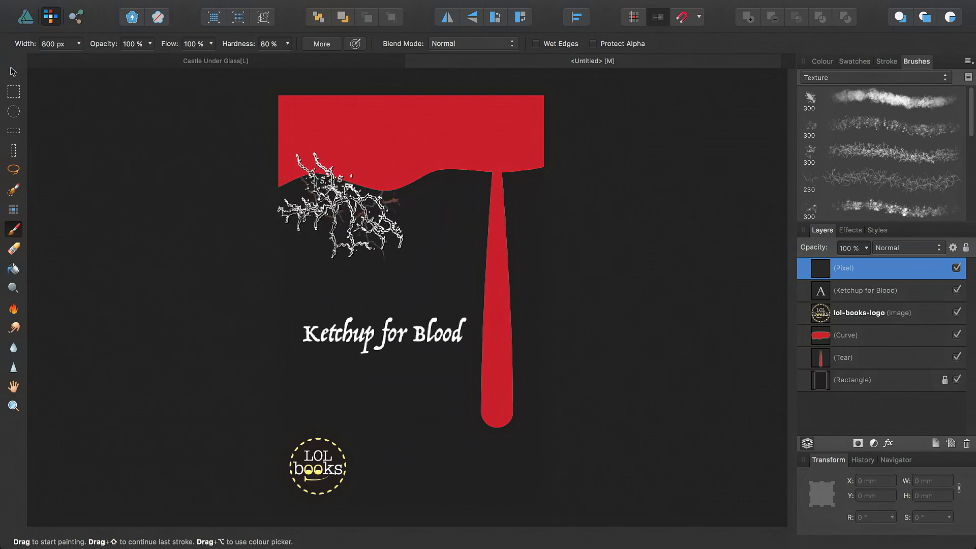
pyautogui.moveTo(300, 201)
pyautogui.mouseDown()
pyautogui.moveTo(410, 219)
pyautogui.moveTo(233, 303)
pyautogui.moveTo(331, 359)
pyautogui.moveTo(536, 410)
pyautogui.moveTo(299, 473)
pyautogui.moveTo(600, 498)
pyautogui.mouseUp()
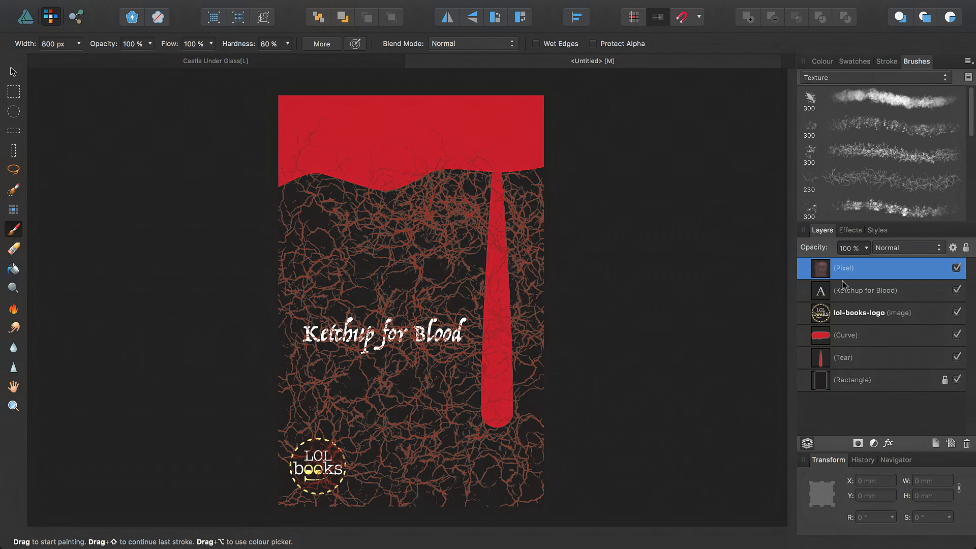
# Reorder the painted pixel layer so it sits below the tear and directly above the locked background rectangle
pyautogui.moveTo(838, 271); pyautogui.dragTo(822, 330)
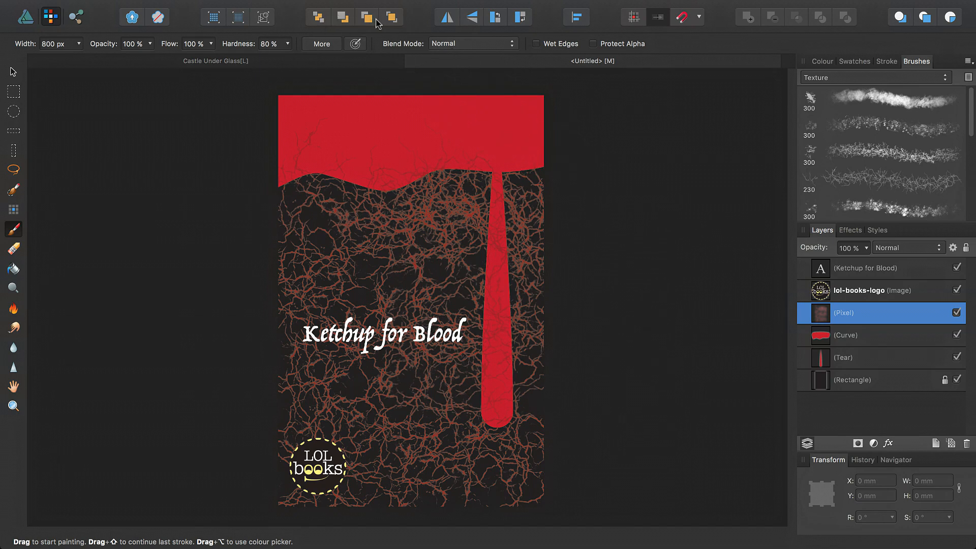
pyautogui.click(319, 18)
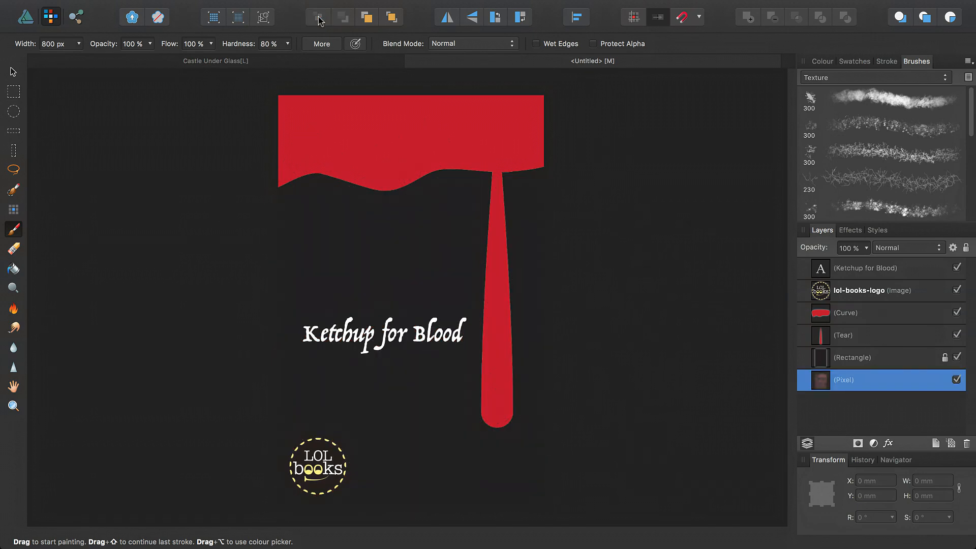
pyautogui.click(366, 19)
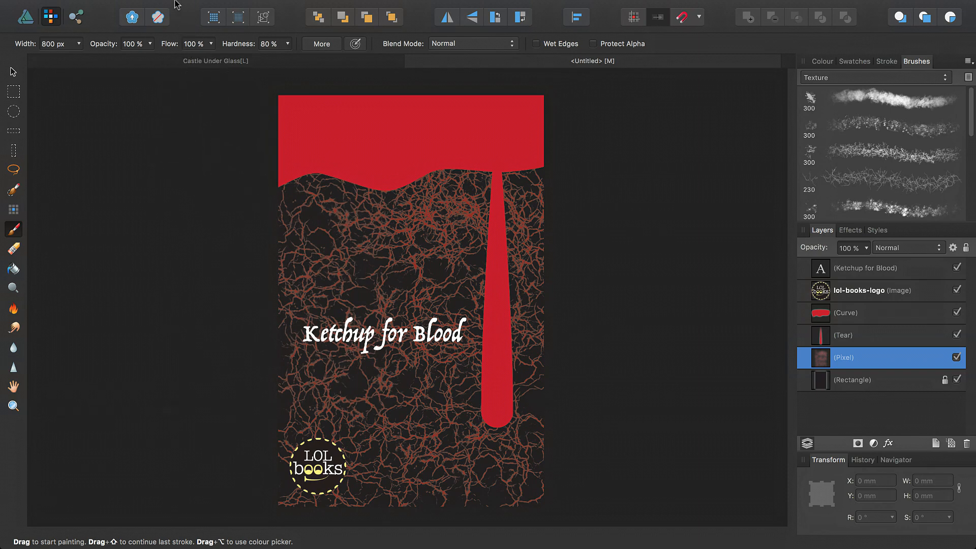
# Save the document to the Desktop under the name ketchup-for-blood
pyautogui.click(141, 7)
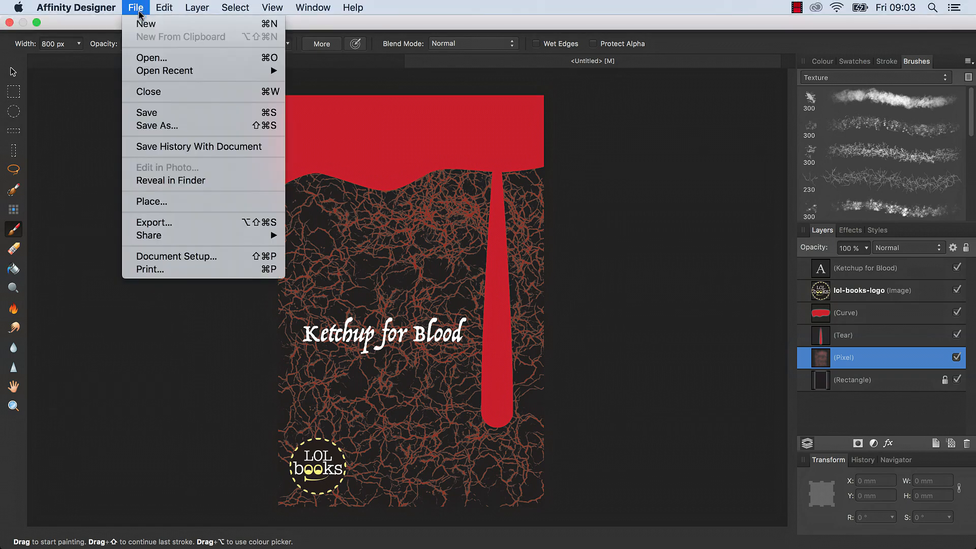
pyautogui.click(185, 114)
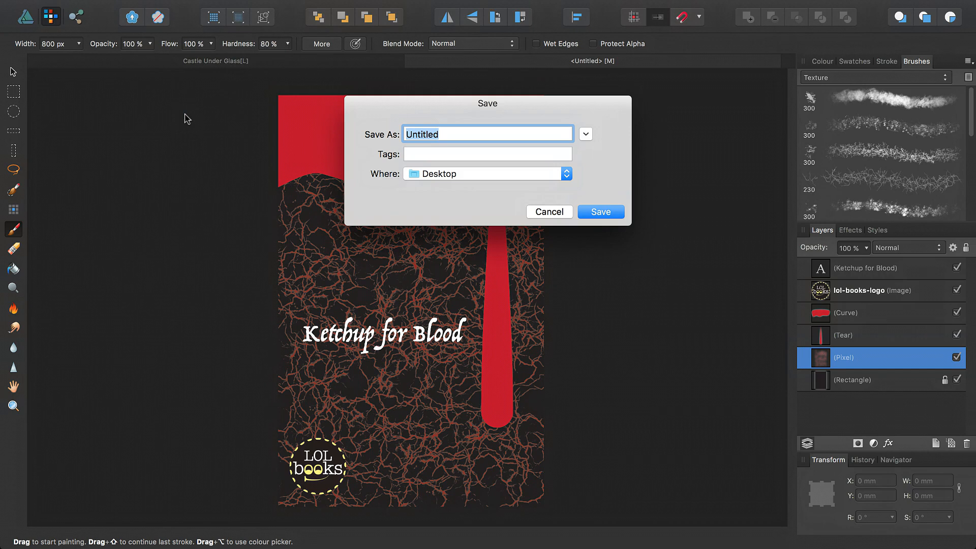
pyautogui.write('ketchup-for-blood')
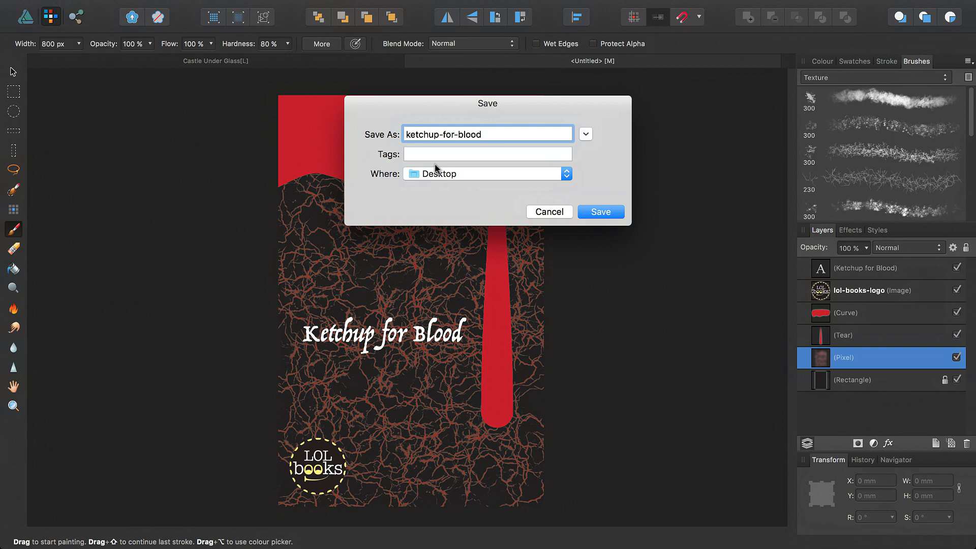
pyautogui.click(587, 215)
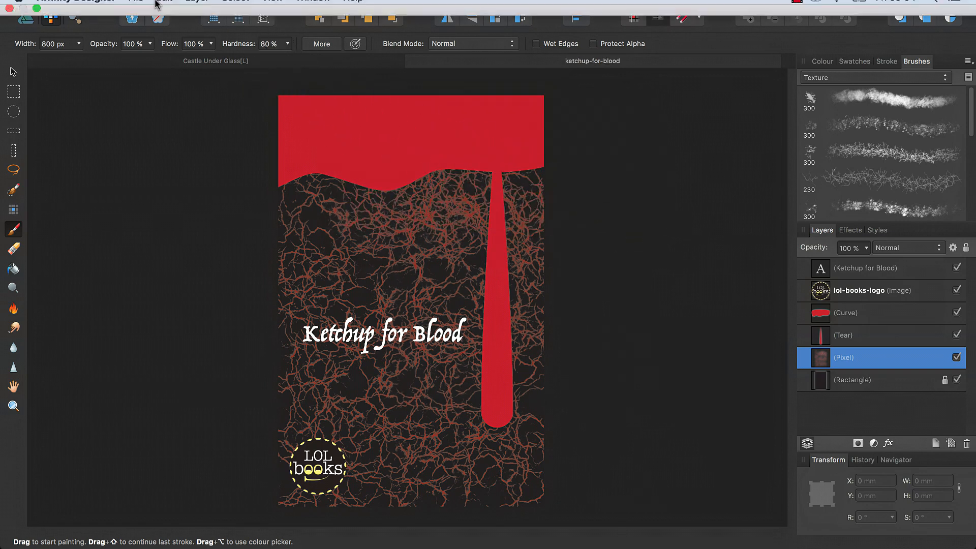
pyautogui.click(144, 6)
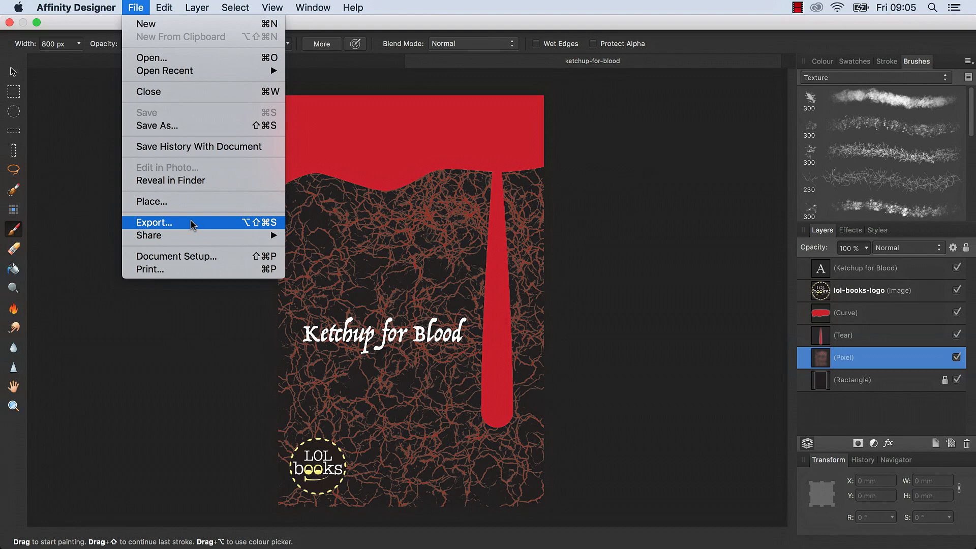
pyautogui.click(192, 222)
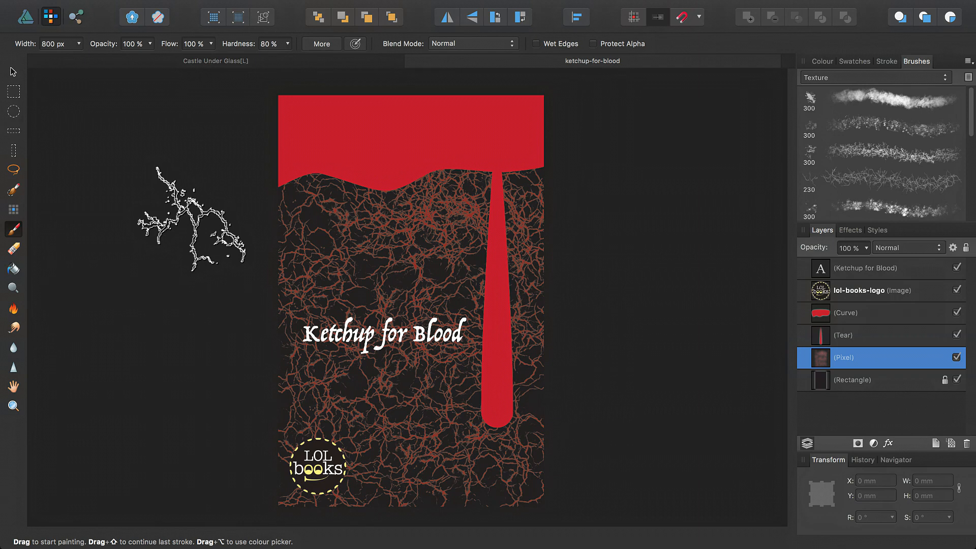
pyautogui.moveTo(280, 4)
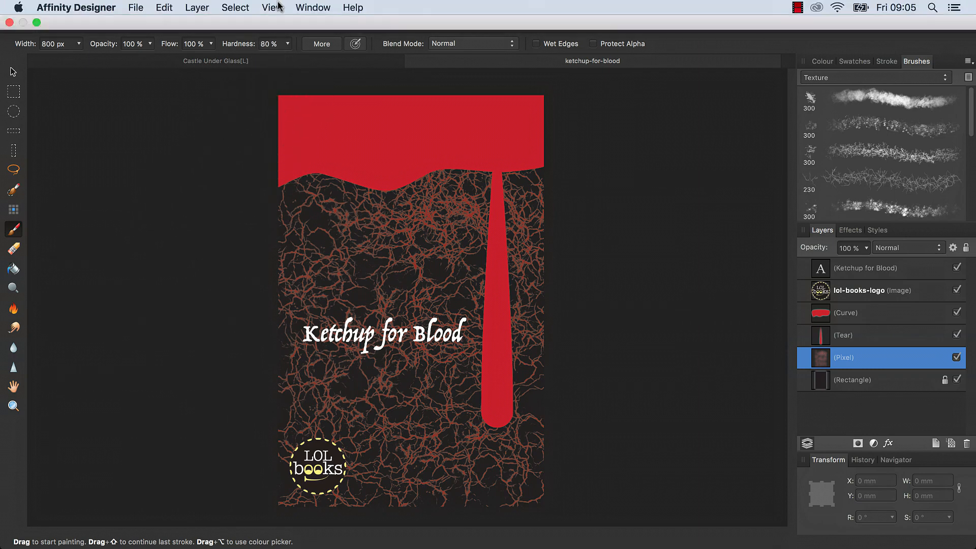
pyautogui.click(353, 8)
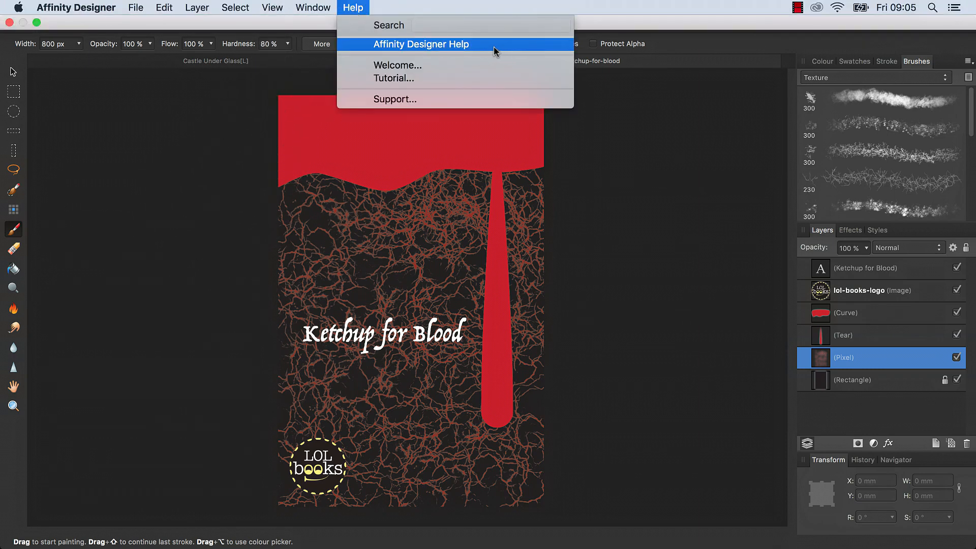